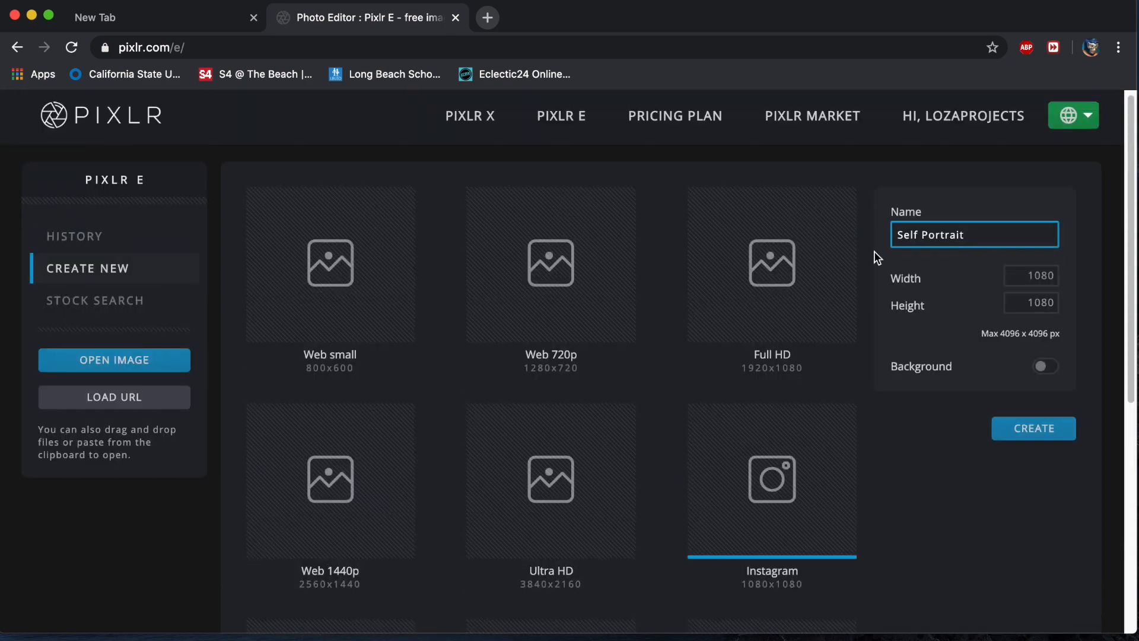
Step: Create the 1080 x 1080 Self Portrait canvas and place LOZA.jpg at its lower left, scaled to about 857 x 1141 px
left_click(1024, 434)
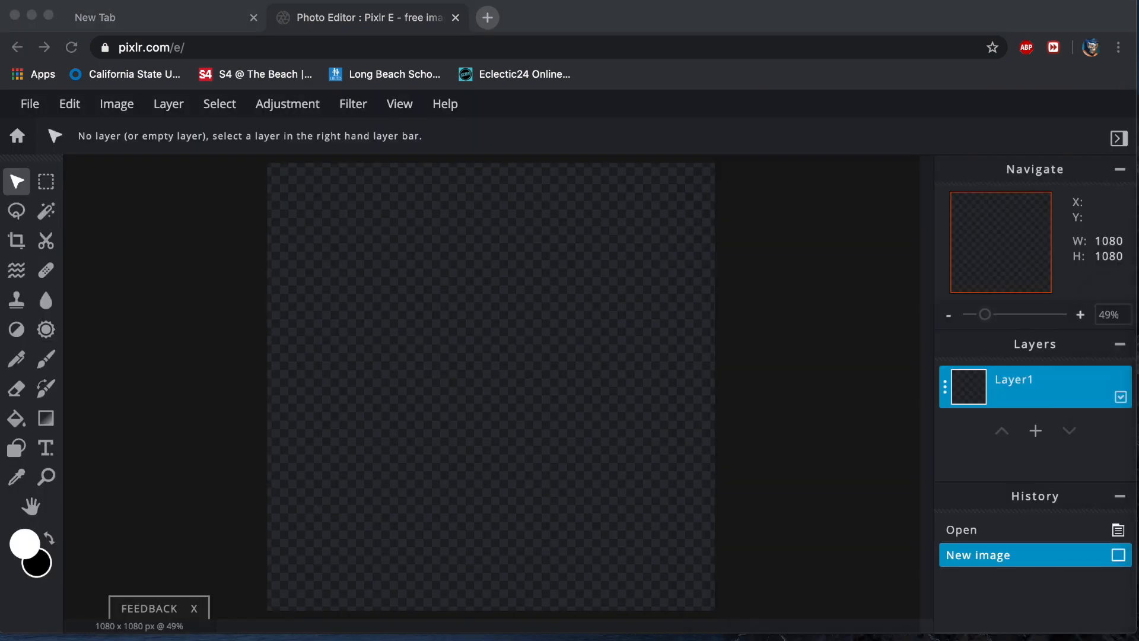
left_click_drag(508, 432, 522, 425)
scroll(599, 320, "down", 5)
left_click_drag(612, 232, 502, 370)
left_click_drag(470, 428, 513, 373)
scroll(513, 373, "up", 5)
left_click_drag(625, 208, 580, 276)
scroll(581, 276, "up", 1)
left_click_drag(527, 343, 584, 306)
left_click_drag(640, 236, 671, 207)
left_click_drag(566, 314, 529, 342)
left_click_drag(631, 222, 577, 260)
mouse_move(443, 396)
left_mouse_down()
mouse_move(464, 378)
mouse_move(442, 384)
left_mouse_up()
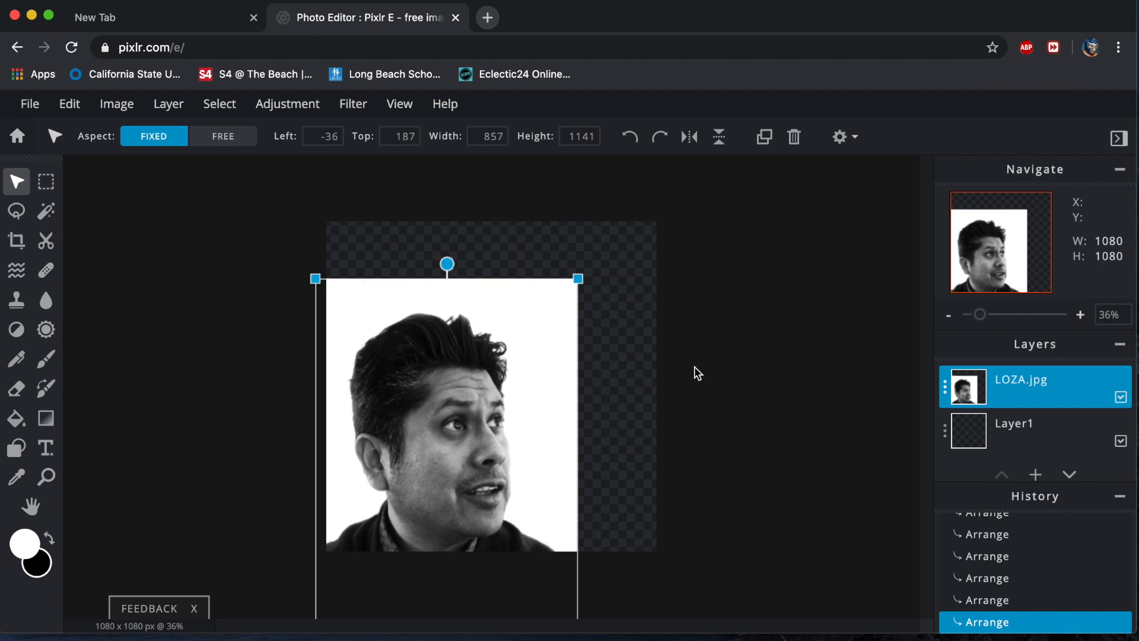
left_click(695, 372)
scroll(489, 385, "up", 3)
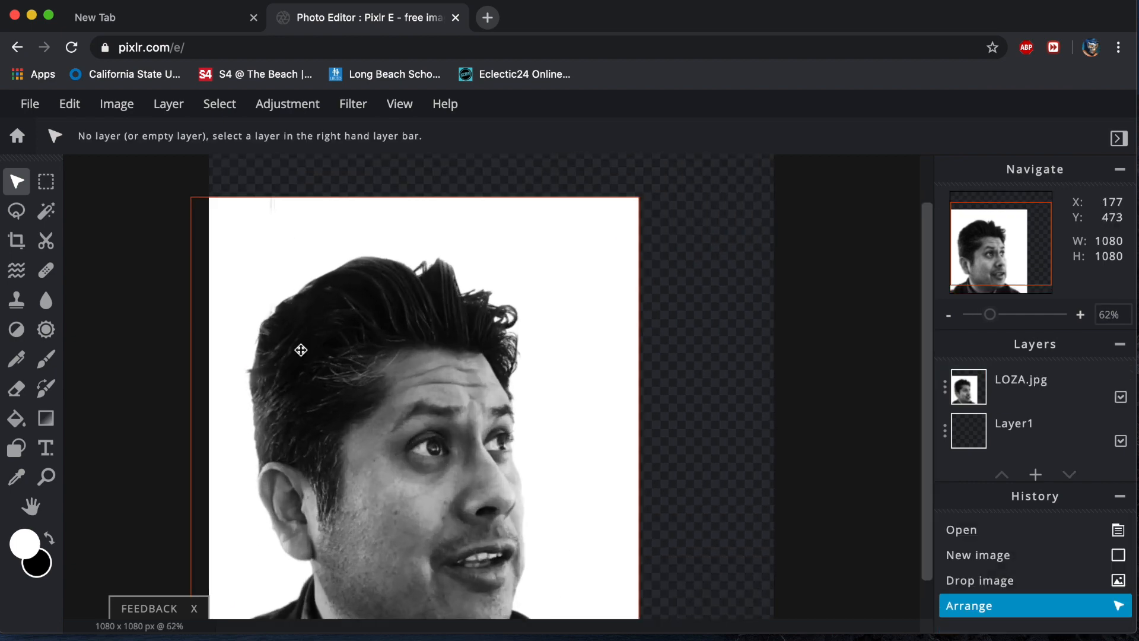
scroll(265, 586, "down", 2)
scroll(278, 572, "up", 1)
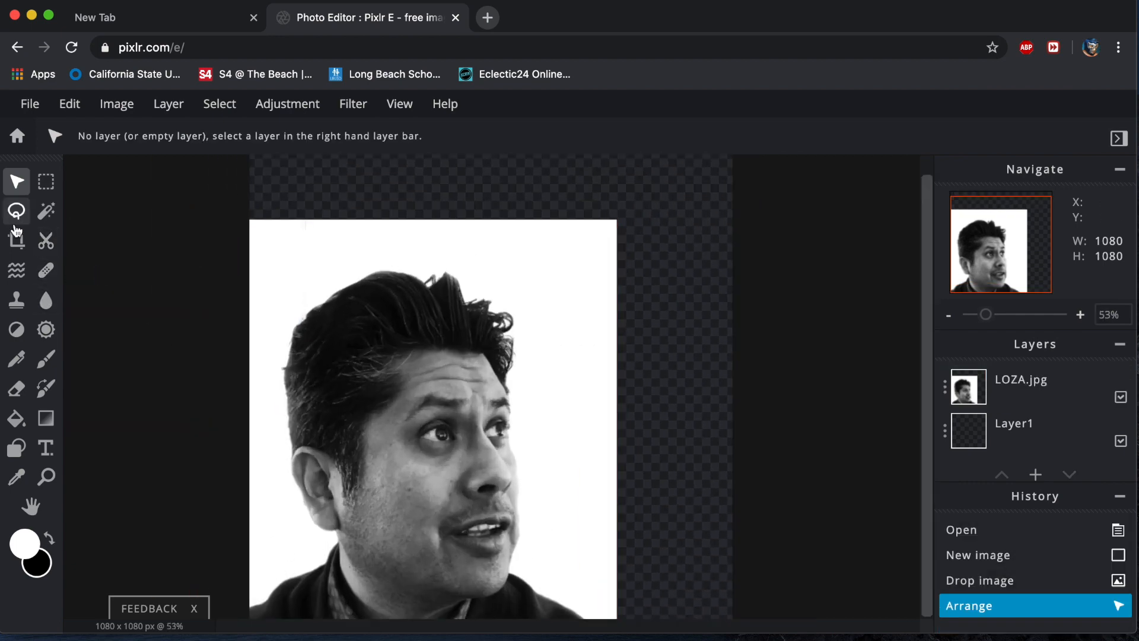
left_click(45, 211)
left_click(337, 255)
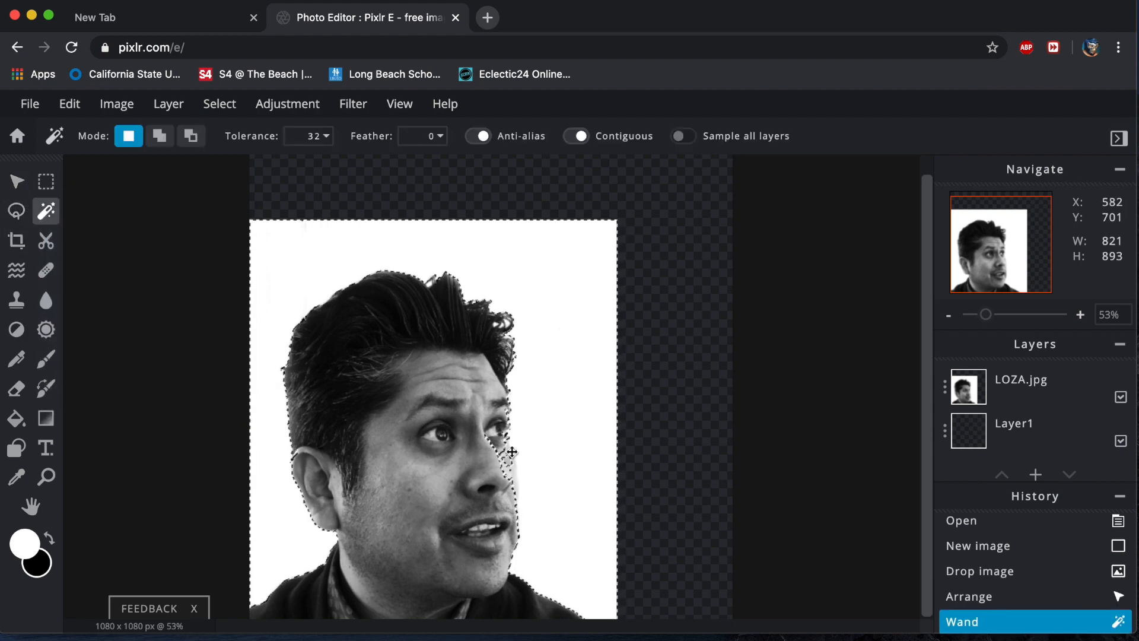
key("m")
left_click(172, 263)
Step: Lasso the white background beside the mouth and jaw and clear it from the LOZA.jpg layer
left_click(17, 212)
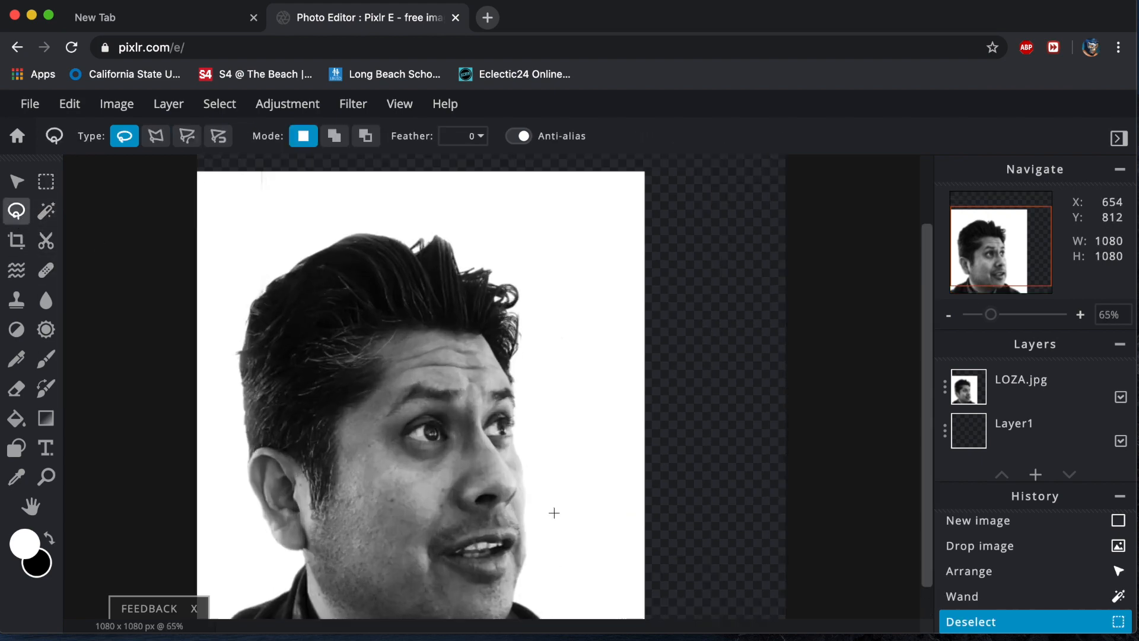
scroll(551, 514, "up", 5)
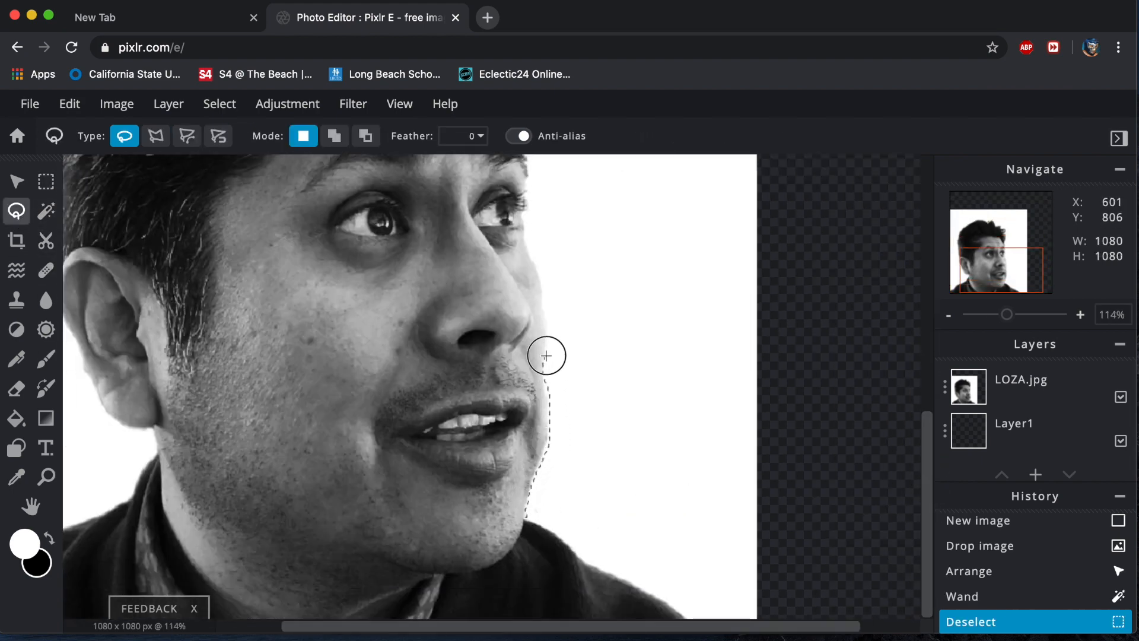
left_click(1035, 381)
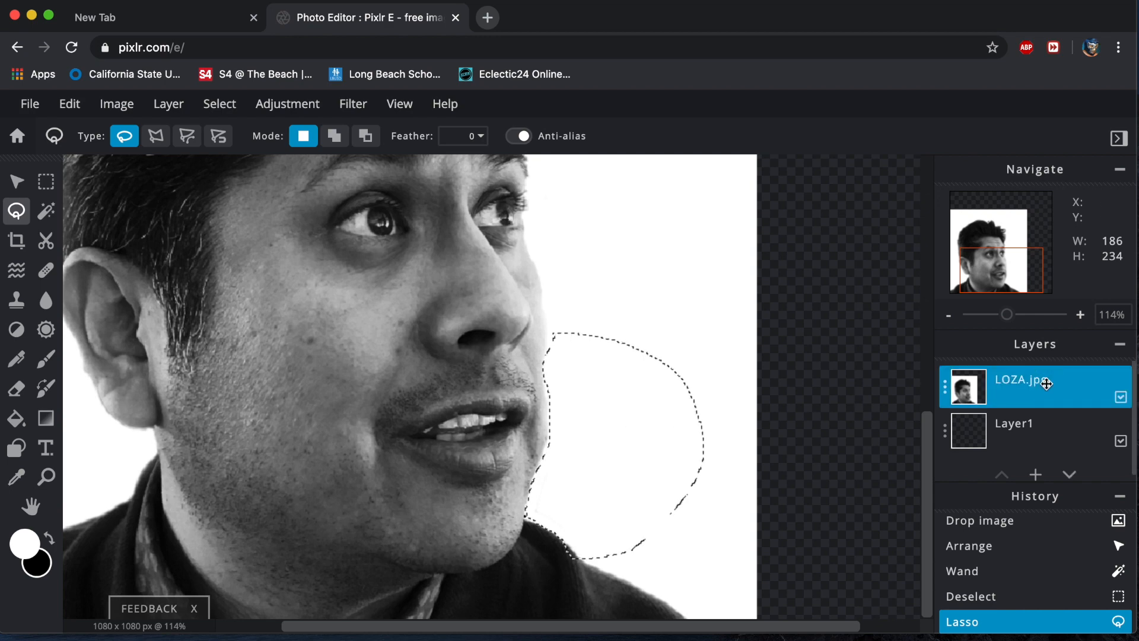
key("Delete")
Step: Lasso and clear the white background beside the nose, eye and forehead, following the face contour, and deselect
scroll(569, 351, "up", 4)
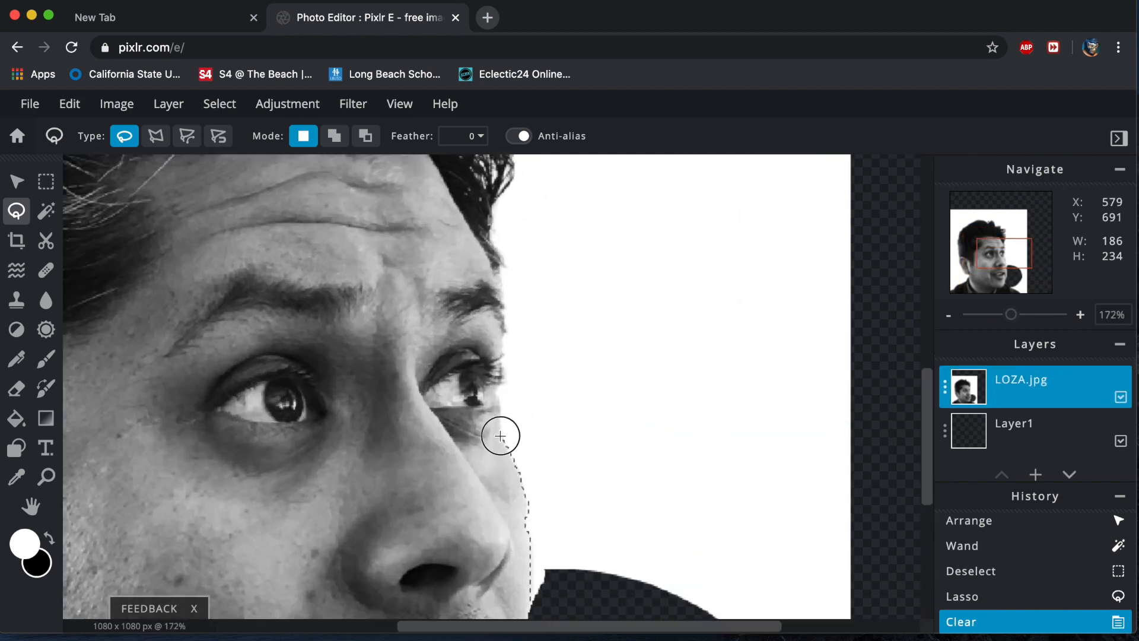
mouse_move(489, 230)
left_mouse_down()
mouse_move(719, 618)
mouse_move(541, 603)
mouse_move(531, 616)
left_mouse_up()
key("Delete")
right_click(692, 448)
left_click(723, 506)
scroll(633, 483, "down", 6)
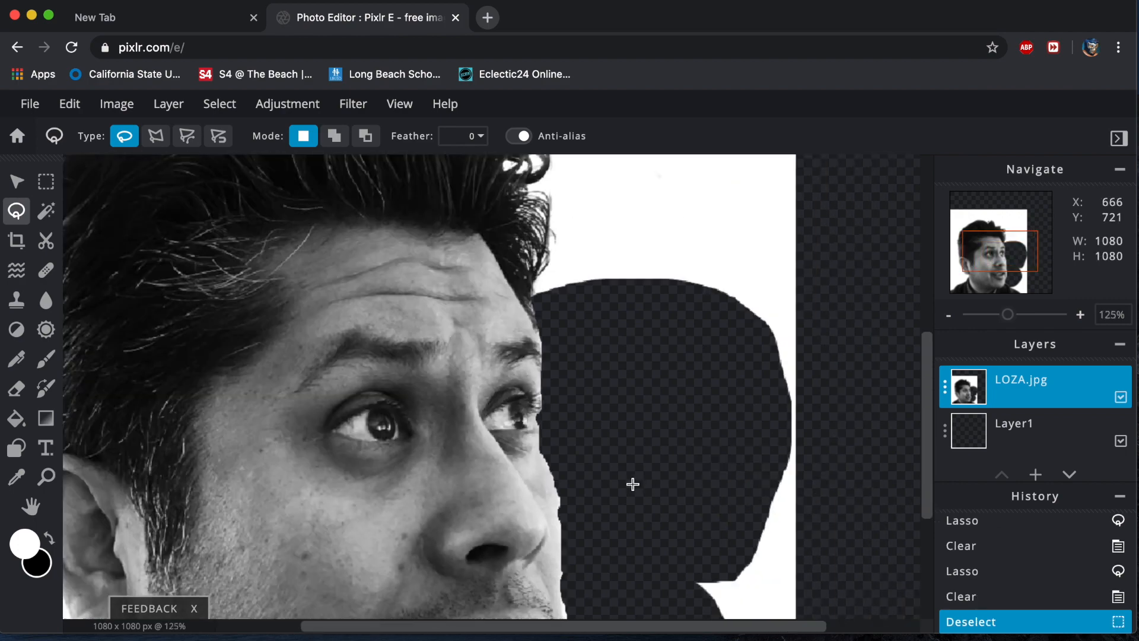
Step: Select the remaining white background with the Wand at tolerance 32, clear it and deselect
left_click(45, 216)
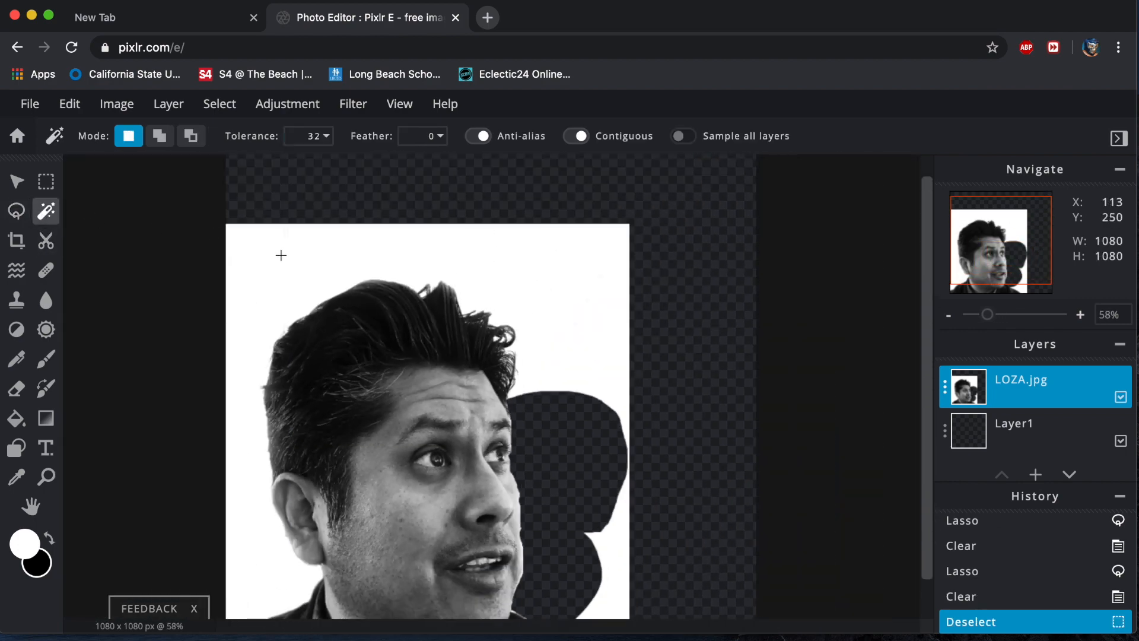
left_click(283, 256)
key("Delete")
right_click(604, 277)
left_click(630, 331)
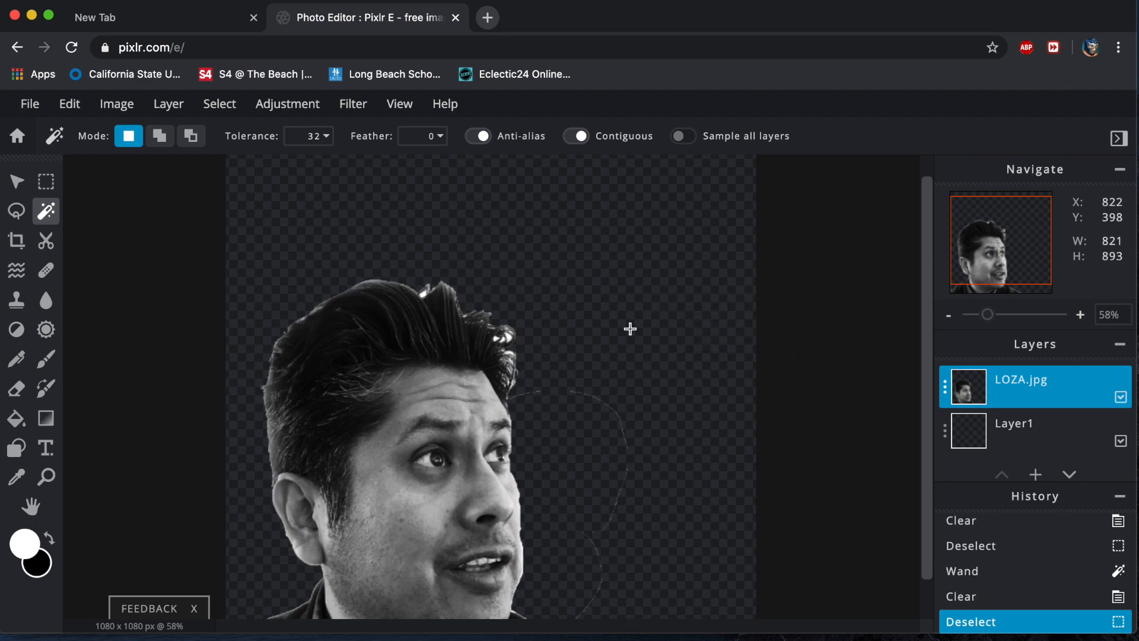
Step: Erase the faint leftover outlines beside the face and shoulder with a 40 px eraser at 100% opacity
left_click(16, 393)
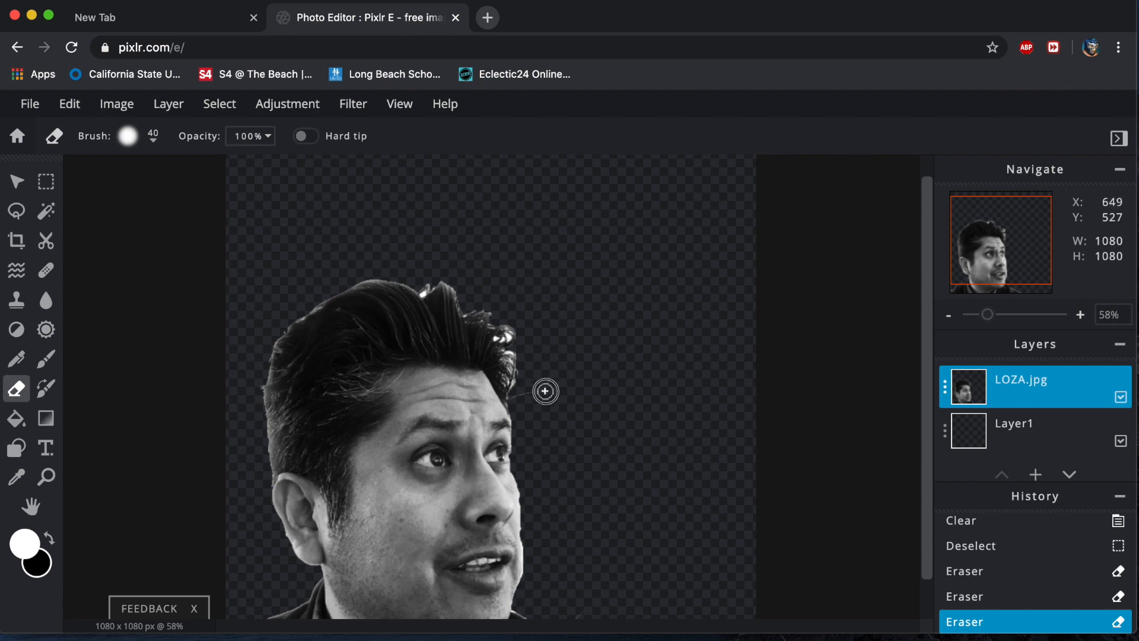
scroll(590, 442, "down", 3)
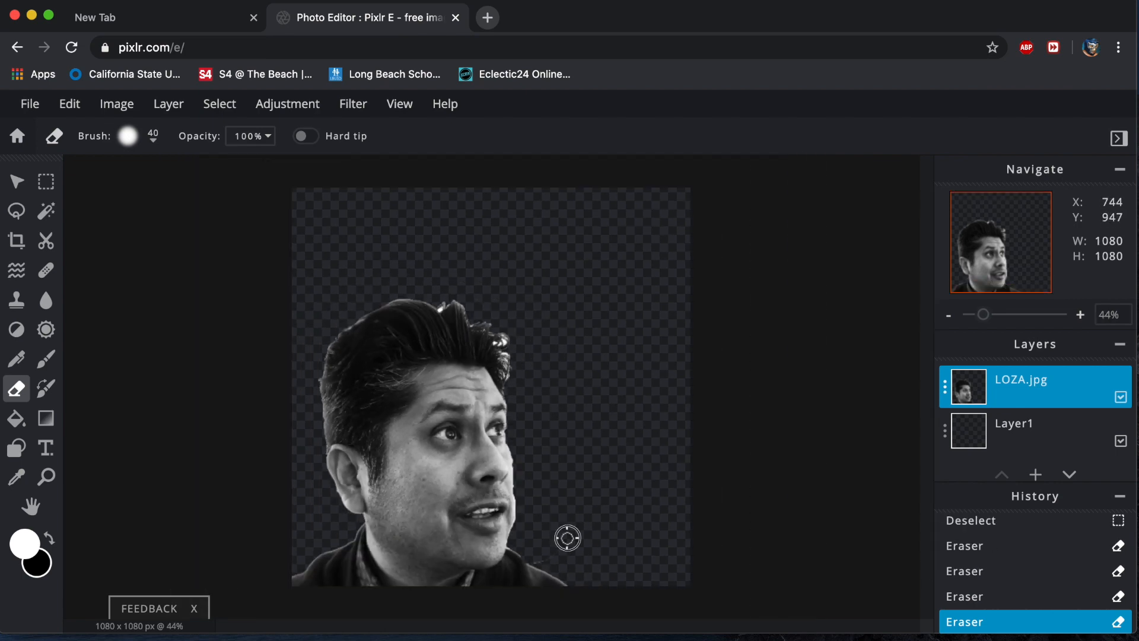
scroll(545, 571, "up", 8)
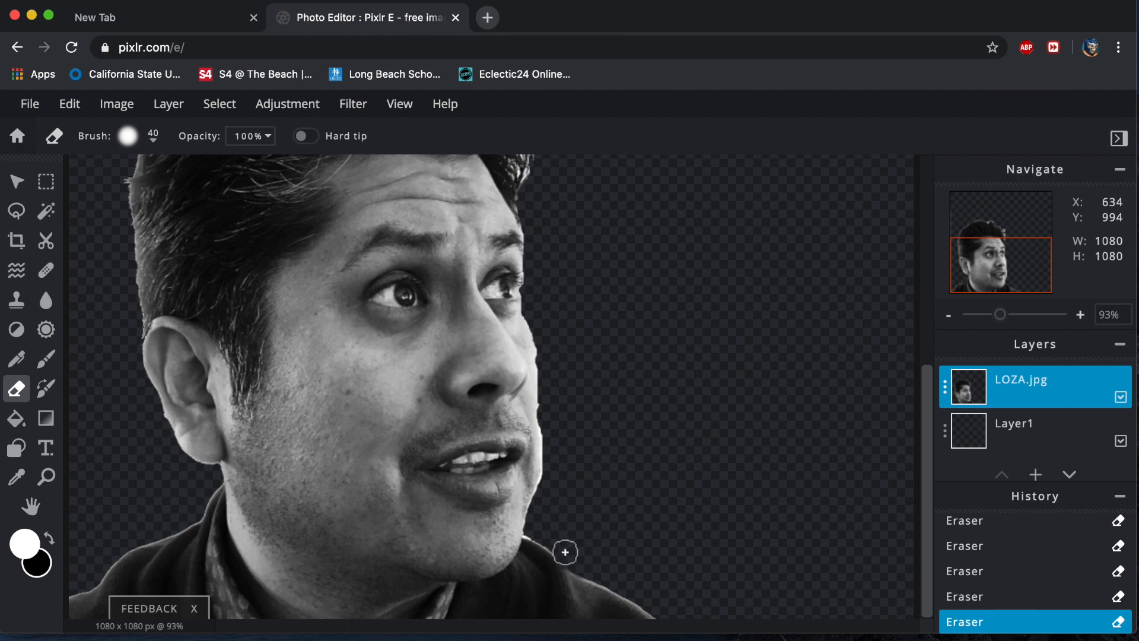
scroll(580, 367, "up", 15)
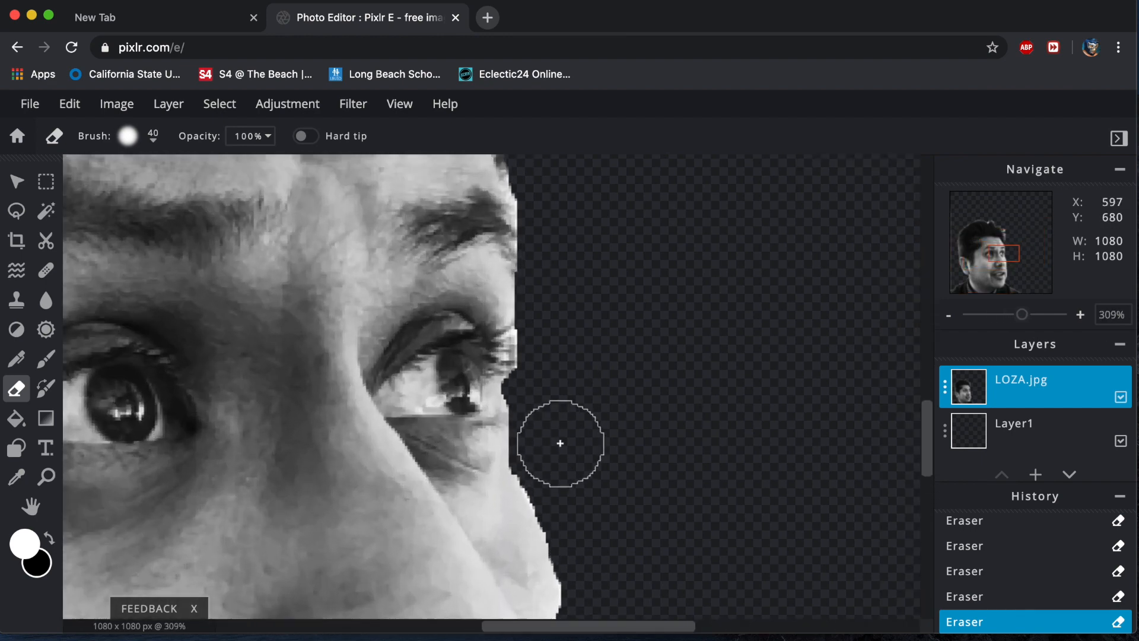
Step: Increase the eraser brush's softness, set its opacity to 76%, and smooth the cutout edges along the face and hair
left_click(128, 137)
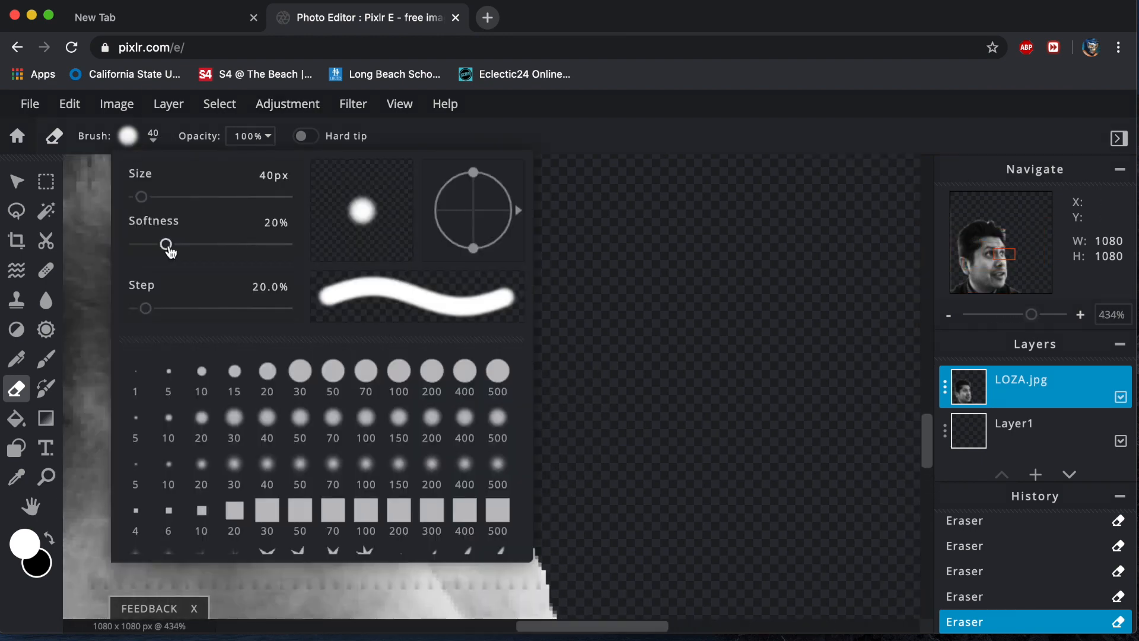
left_click(267, 136)
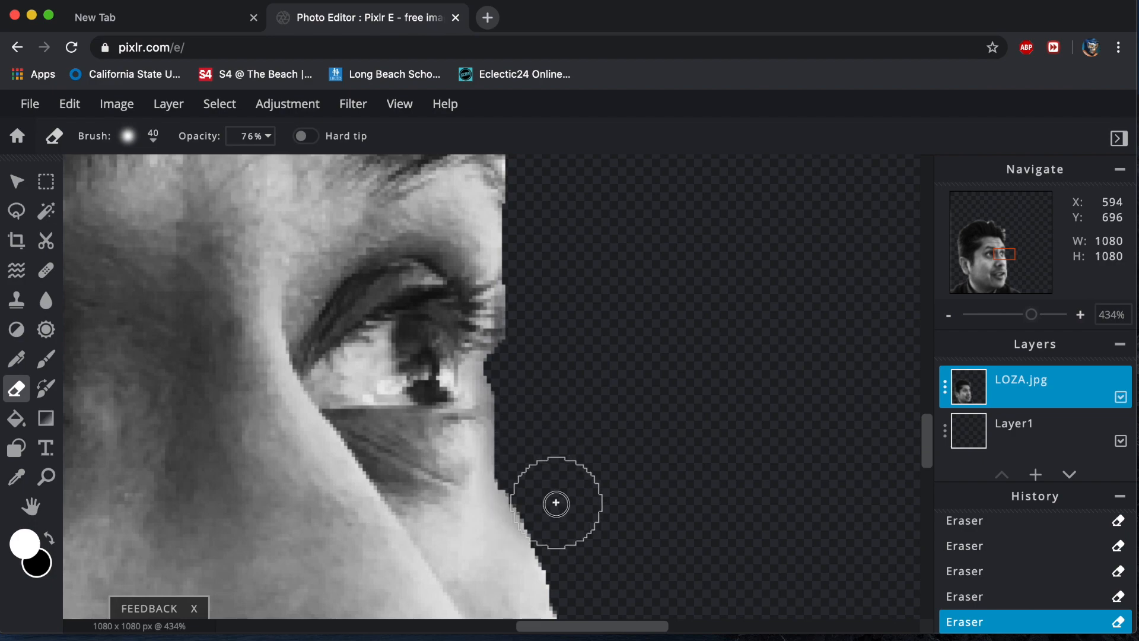
scroll(621, 298, "down", 5)
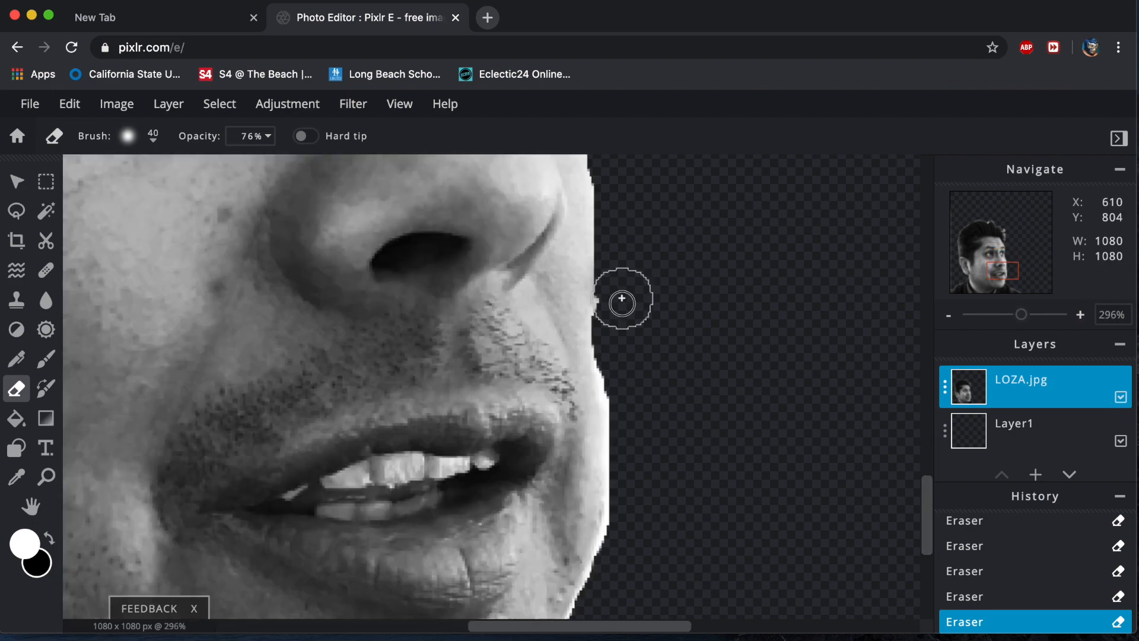
scroll(651, 549, "up", 6)
scroll(912, 338, "up", 2)
mouse_move(584, 408)
left_mouse_down()
mouse_move(368, 336)
mouse_move(88, 424)
left_mouse_up()
scroll(89, 424, "down", 3)
scroll(175, 498, "down", 5)
left_click_drag(176, 498, 148, 409)
scroll(360, 399, "down", 3)
scroll(360, 398, "up", 4)
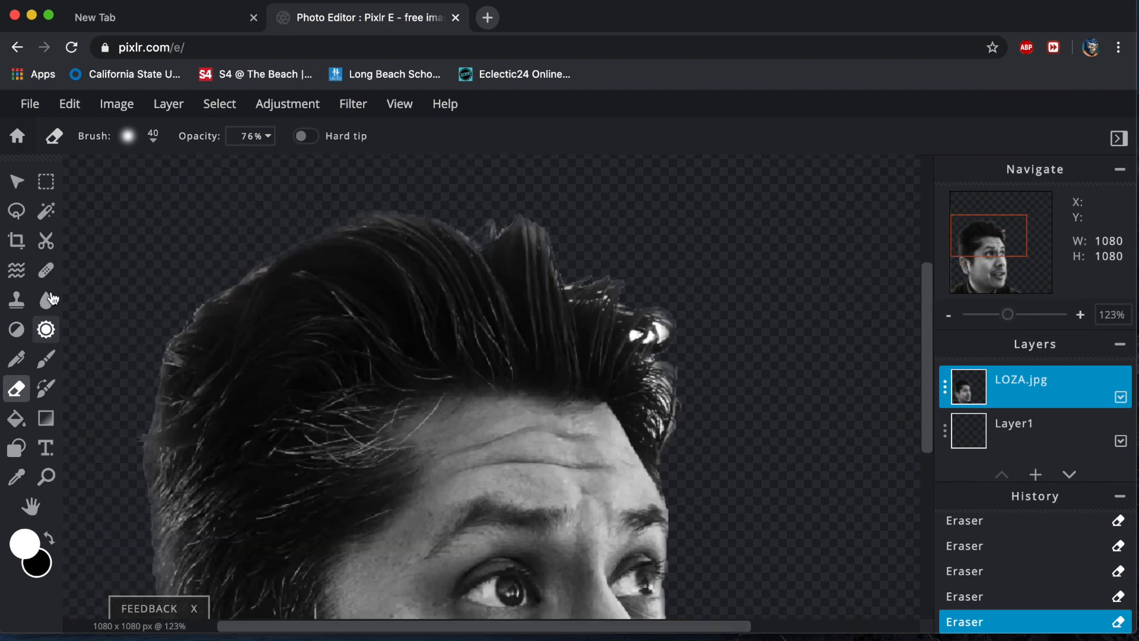
Step: Lasso and clear the hair above the forehead and behind the temple down to the ear, and deselect
key("l")
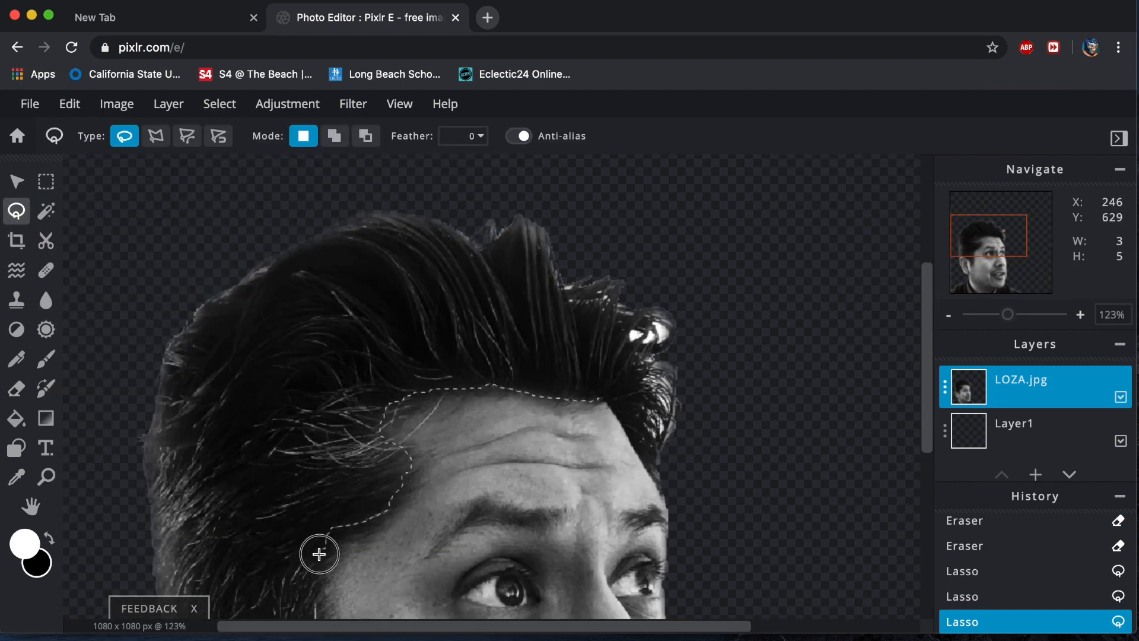
left_click_drag(617, 420, 620, 422)
key("Delete")
scroll(931, 348, "down", 5)
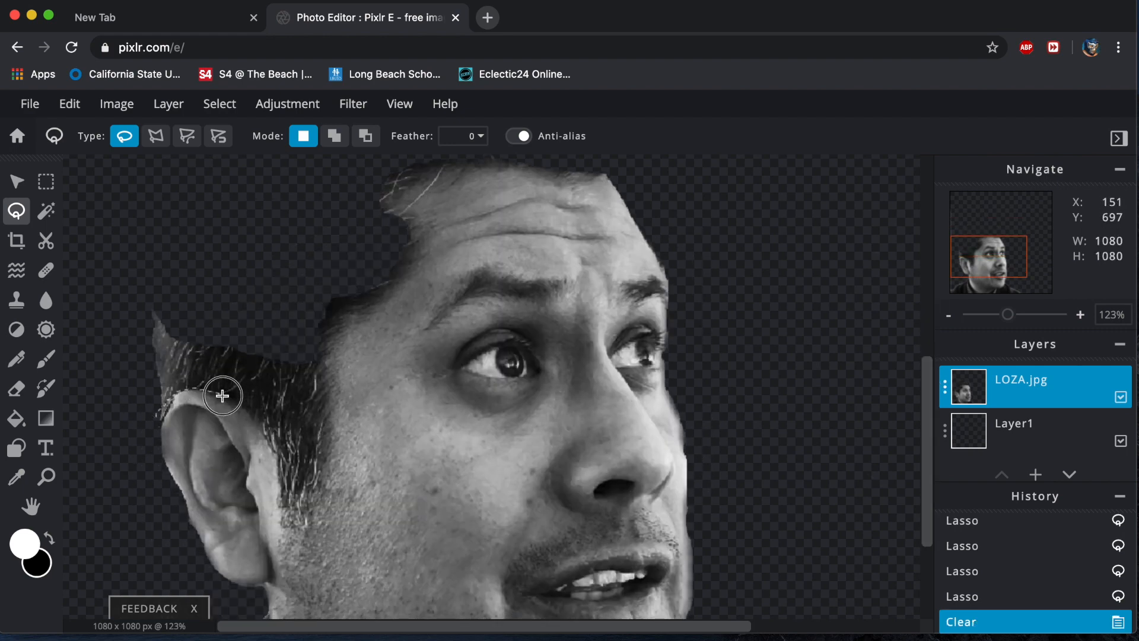
key("Delete")
key("ctrl+d")
key("ctrl+0")
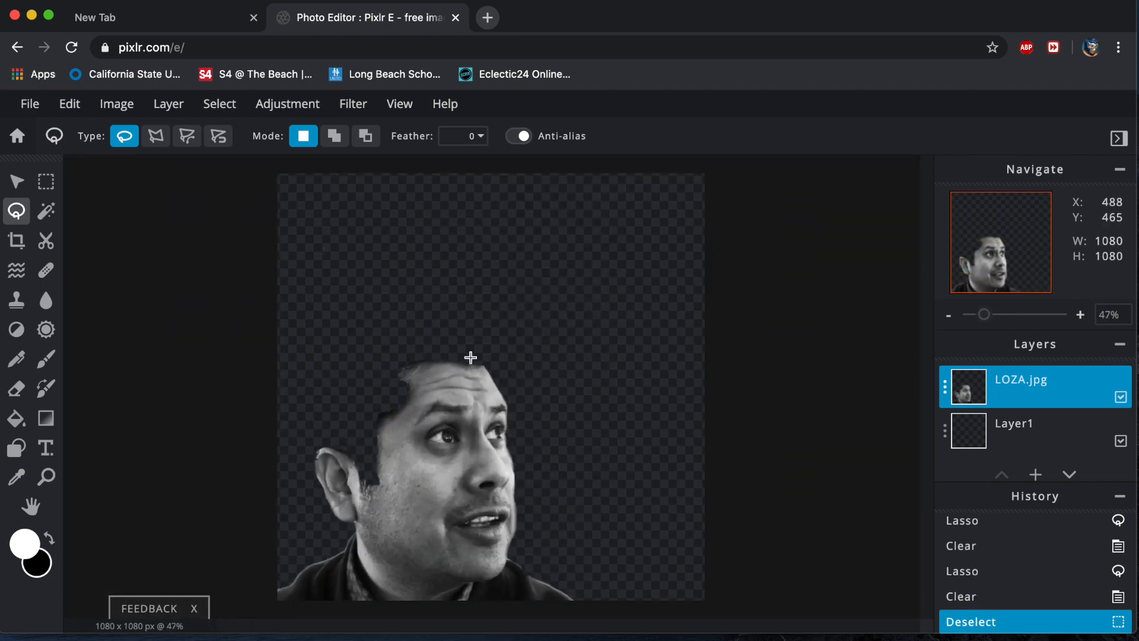
Step: Fill Layer1 with the teal swatch colour as the background
left_click(1061, 428)
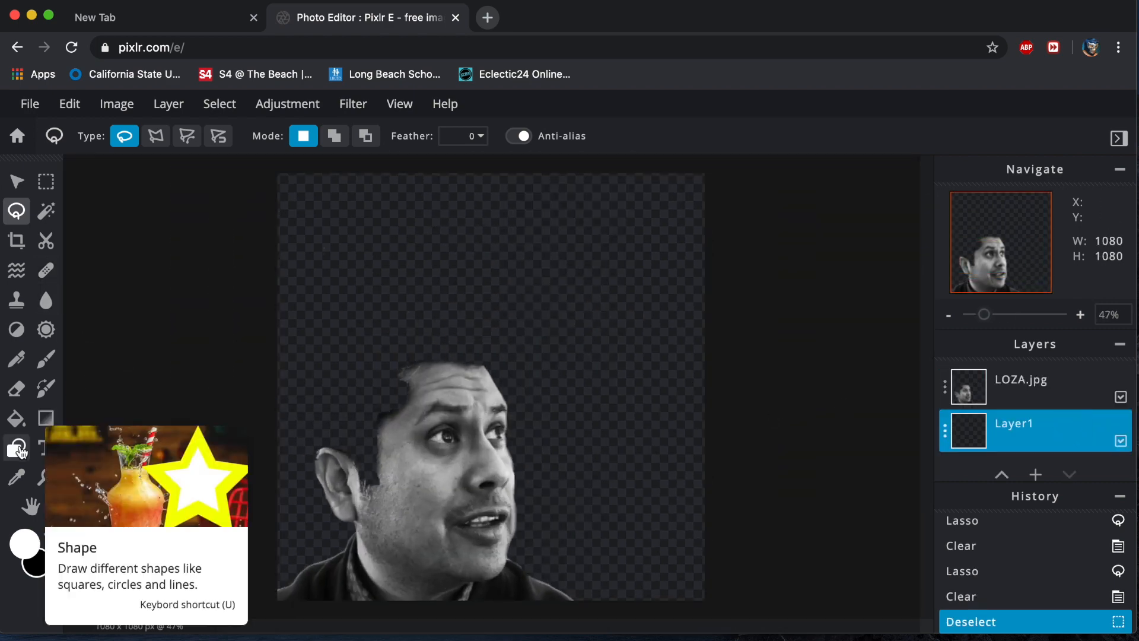
left_click(24, 542)
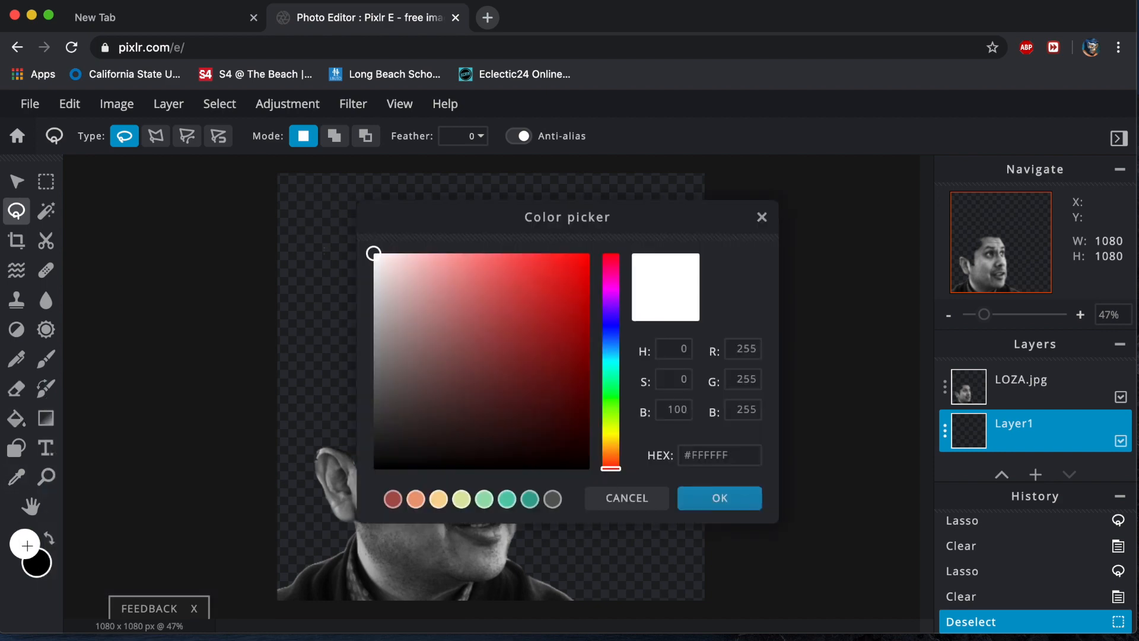
left_click(530, 500)
key("Return")
key("g")
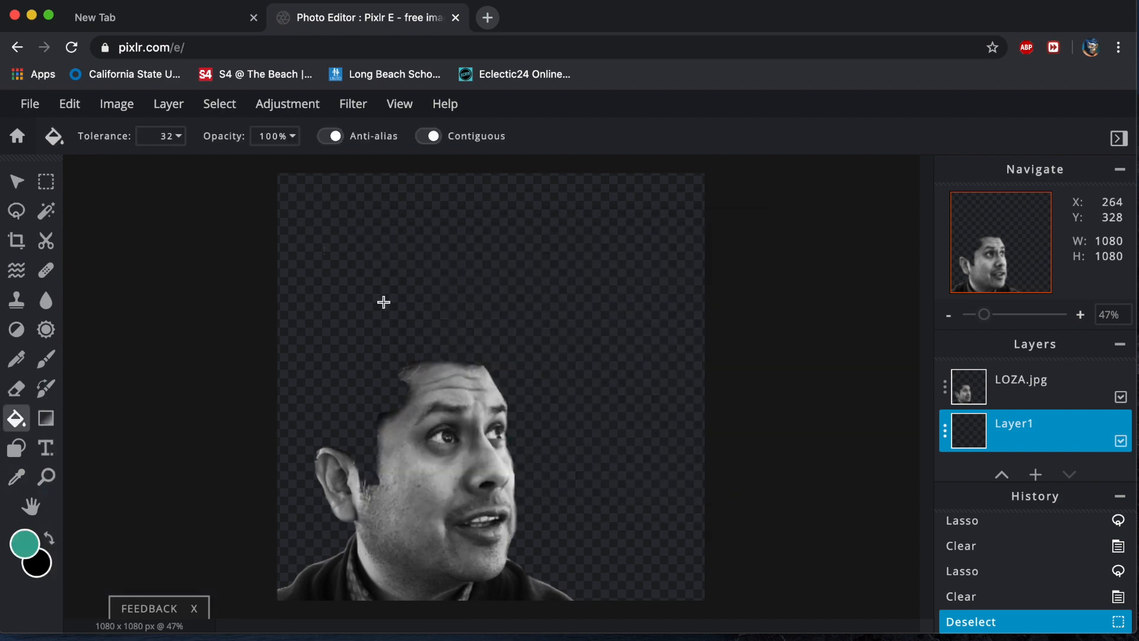
left_click(318, 271)
Step: Set the foreground colour to orange #EC9D75 and fill Layer1 with it
left_click(33, 543)
left_click(437, 499)
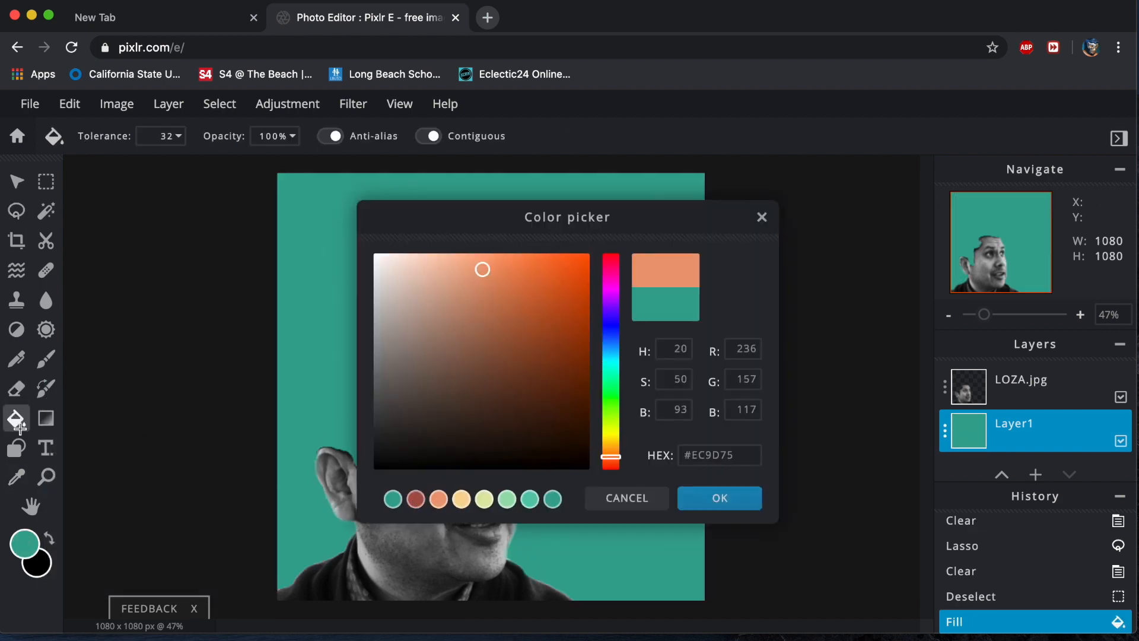
left_click(707, 492)
left_click(401, 300)
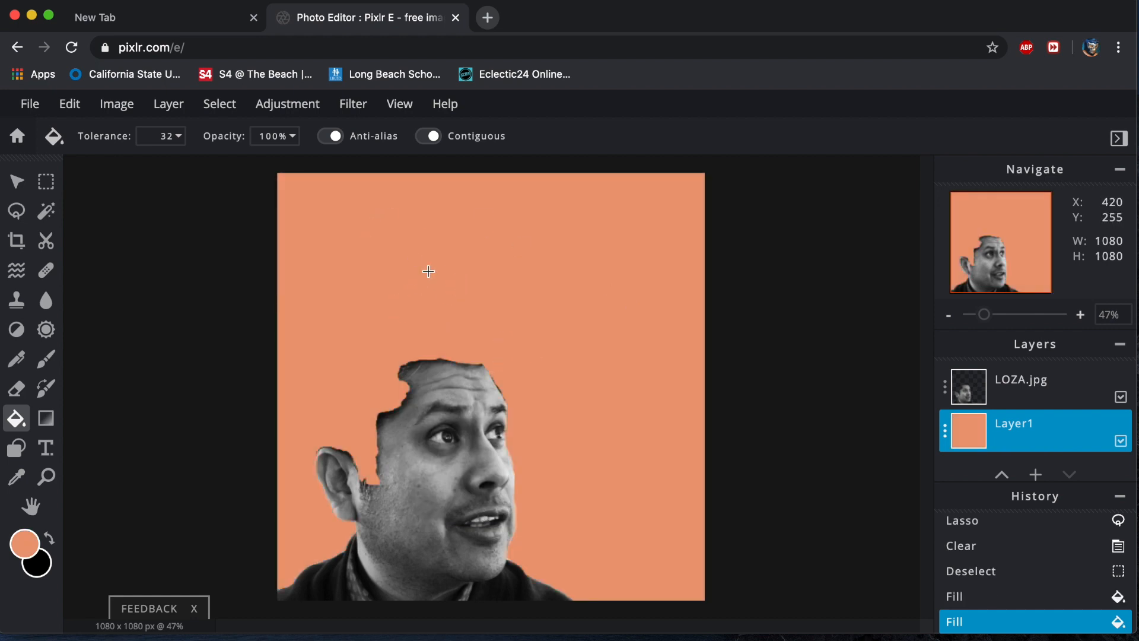
Step: Erase the stray hair along the upper edge of the forehead on the LOZA.jpg layer with the 40 px eraser
left_click(16, 181)
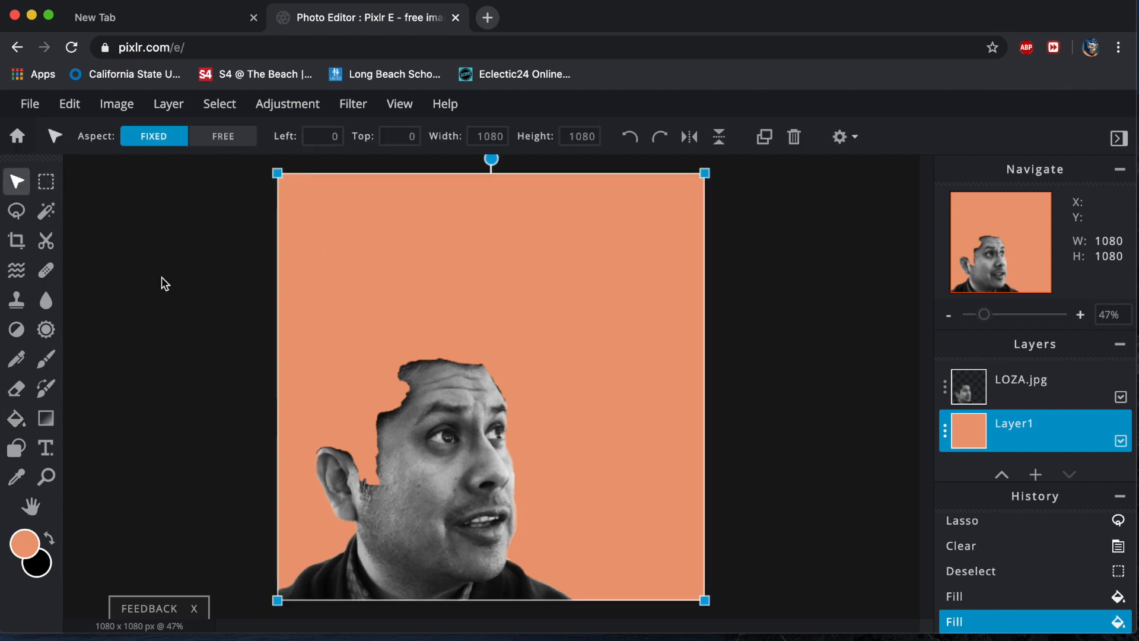
left_click(460, 450)
scroll(446, 411, "up", 5)
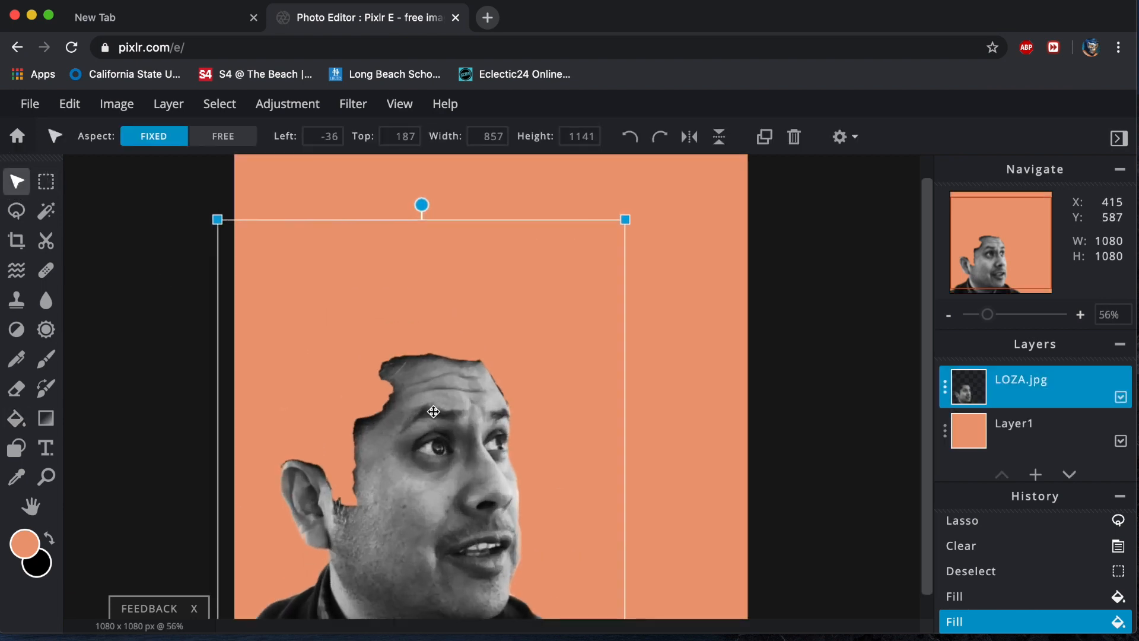
left_click(17, 389)
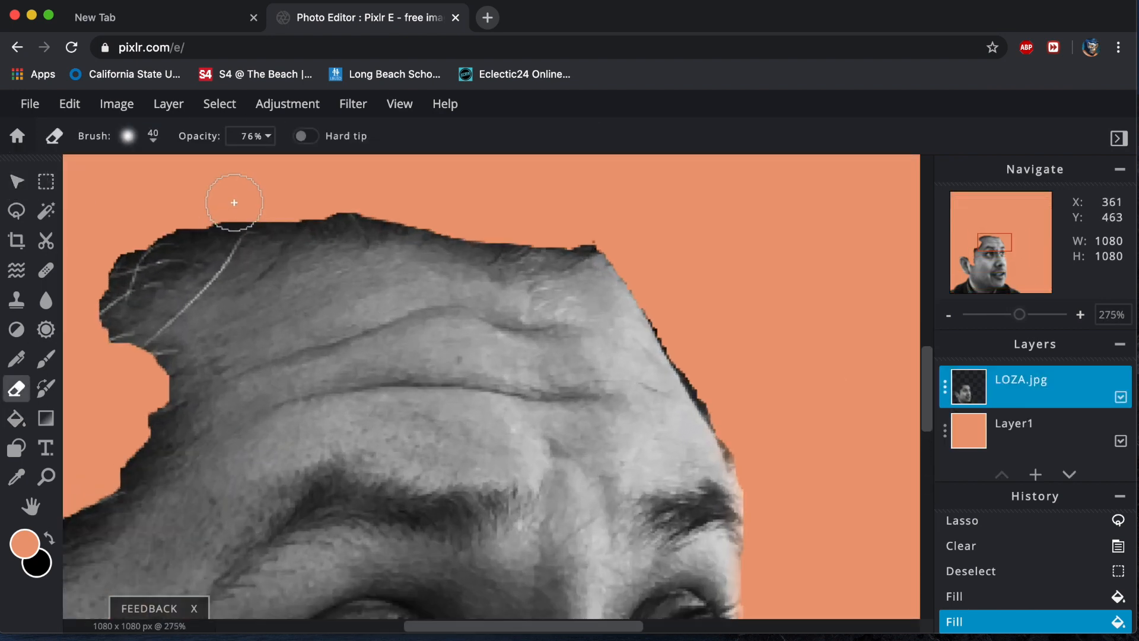
mouse_move(350, 195)
left_mouse_down()
mouse_move(119, 232)
mouse_move(118, 492)
left_mouse_up()
Step: Set the eraser brush size to 19 and smooth the ragged edges around the forehead, temple and ear
left_click(152, 136)
mouse_move(652, 320)
left_mouse_down()
mouse_move(732, 446)
mouse_move(125, 362)
left_mouse_up()
scroll(483, 478, "down", 4)
scroll(318, 442, "up", 3)
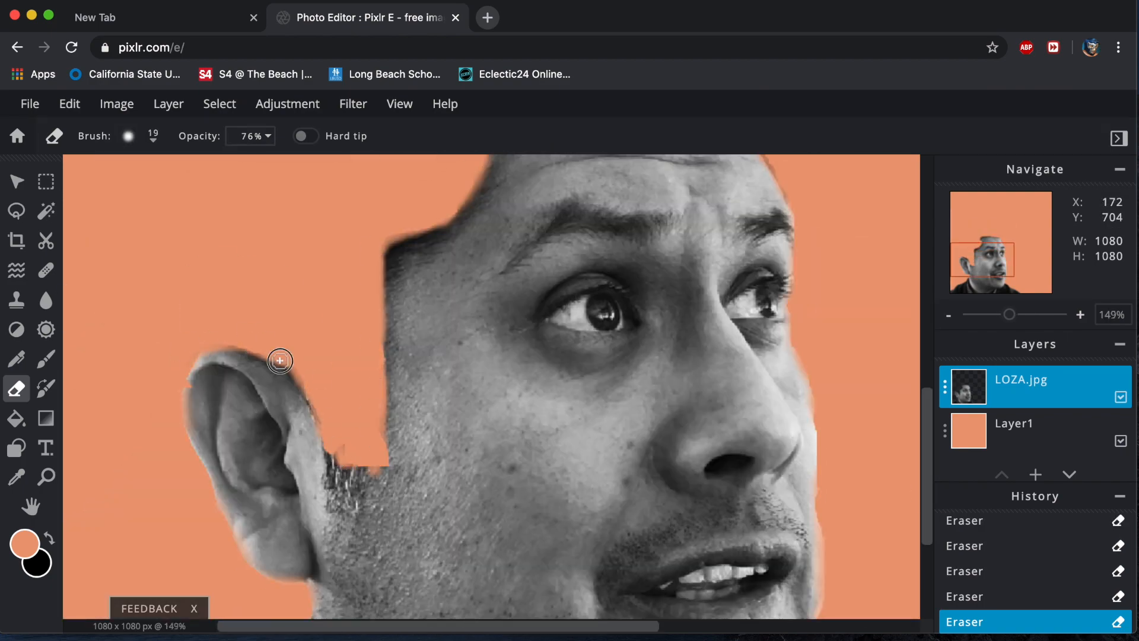
scroll(241, 236, "down", 5)
Step: Shift the portrait right to centre it on the canvas, and lasso and clear the leftover area beside it
left_click(17, 181)
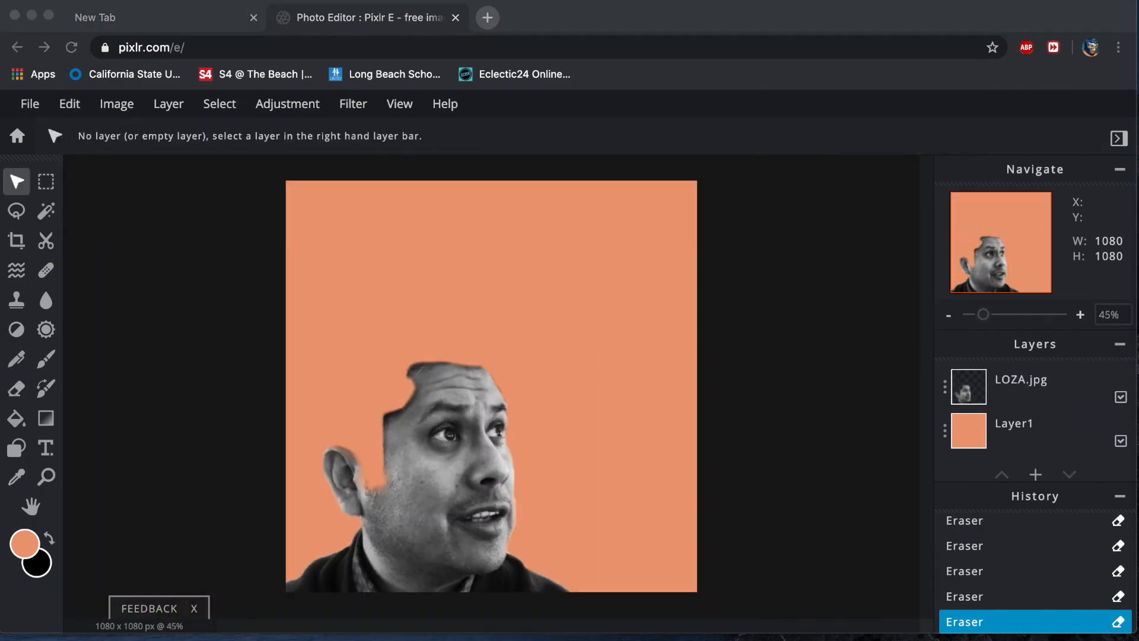
left_click_drag(441, 493, 501, 493)
left_click(17, 211)
mouse_move(300, 222)
left_mouse_down()
mouse_move(353, 564)
mouse_move(338, 229)
left_mouse_up()
key("Delete")
left_click(1034, 386)
key("Delete")
Step: Add the white bird screenshot, scale and centre it over the portrait's head, and lock the LOZA.jpg layer
left_click_drag(1136, 314, 489, 315)
key("v")
scroll(404, 396, "down", 2)
left_click_drag(685, 231, 503, 374)
left_click_drag(430, 423, 515, 340)
double_click(1075, 422)
left_click(884, 480)
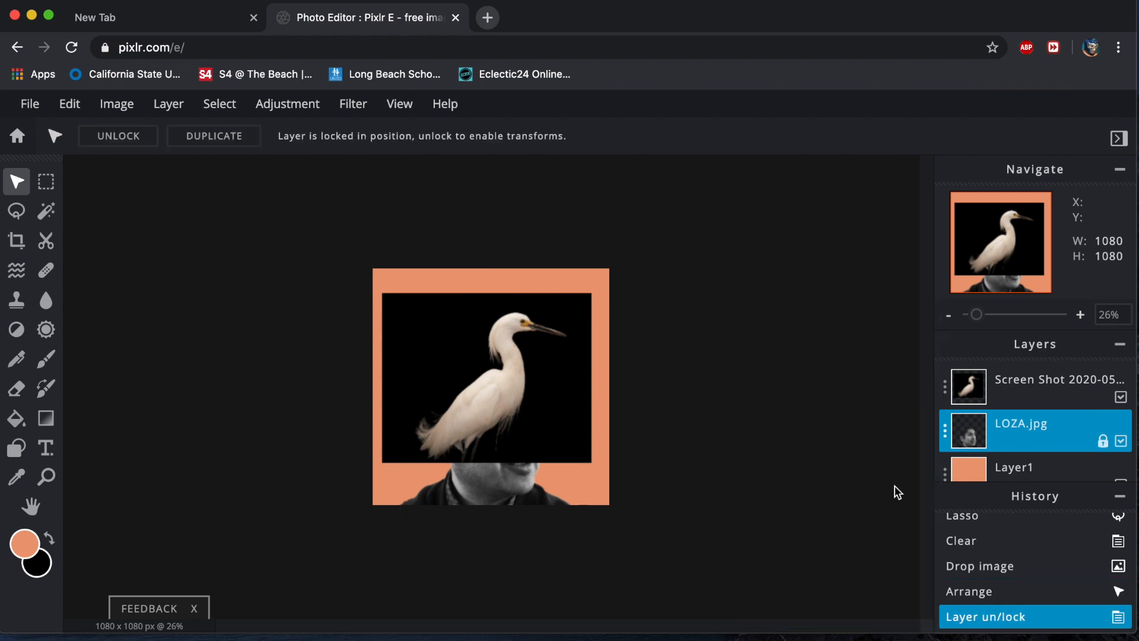
Step: Select the black background around the bird on its own layer with the Wand tool
scroll(484, 399, "up", 1)
scroll(485, 399, "up", 3)
left_click(44, 215)
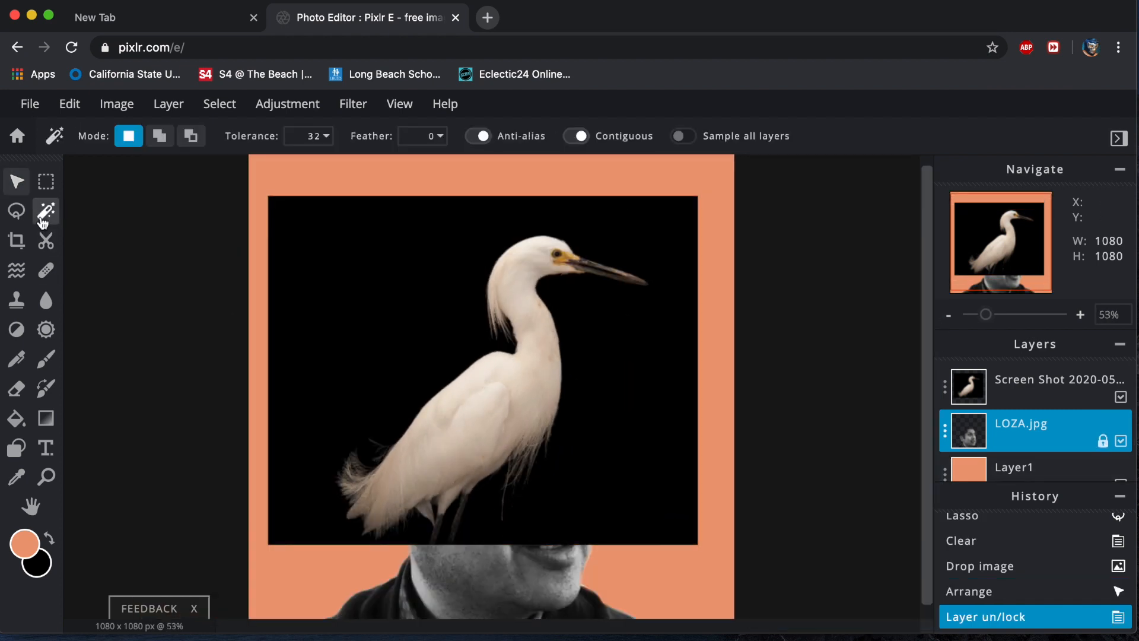
left_click(388, 305)
right_click(496, 442)
left_click(540, 506)
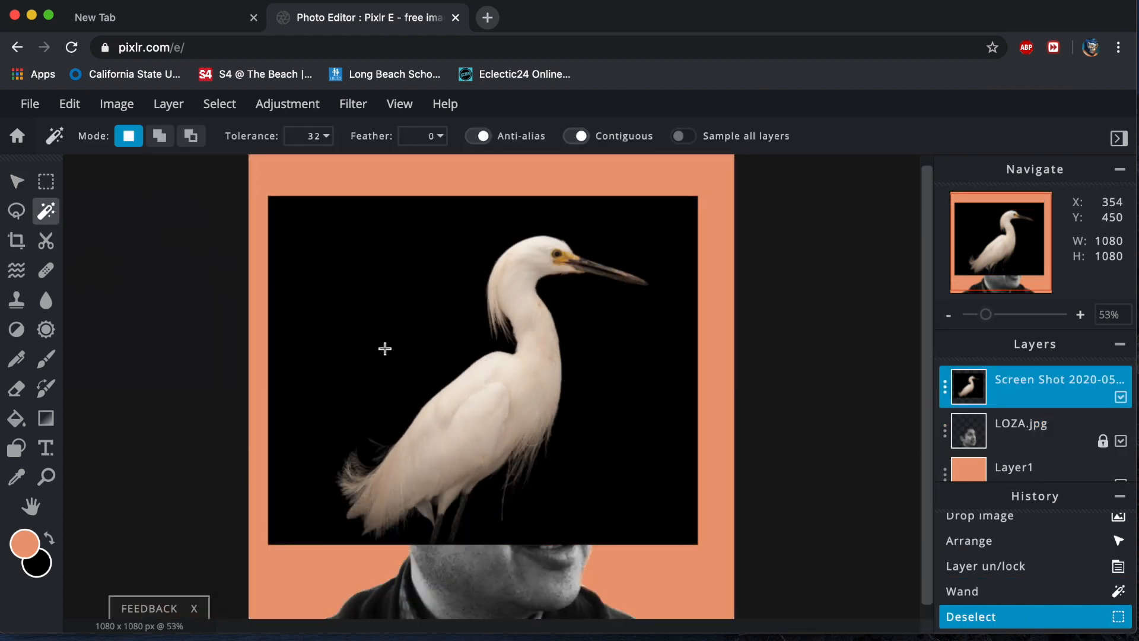
left_click(384, 302)
Step: Set the Wand feather to 9, clear the black background around the bird and deselect
left_click(418, 136)
left_click_drag(298, 166, 312, 170)
key("BackSpace")
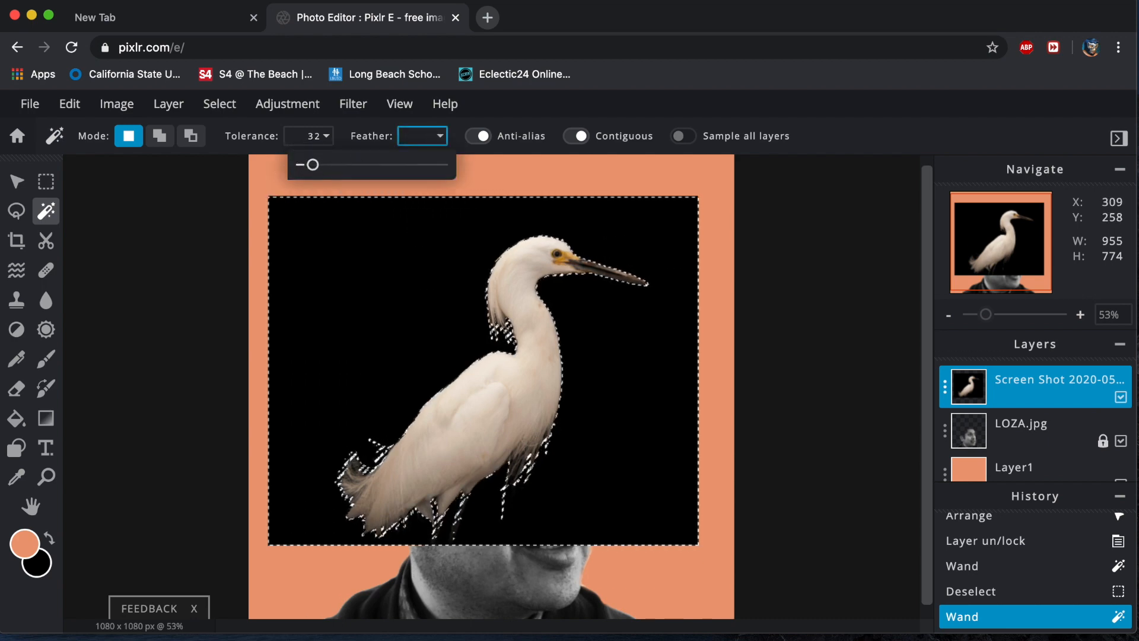
type("9")
key("Delete")
right_click(347, 259)
left_click(377, 316)
Step: Move the cut-out bird up over the portrait's head and send its layer below the portrait layer
key("v")
left_click_drag(547, 361, 566, 305)
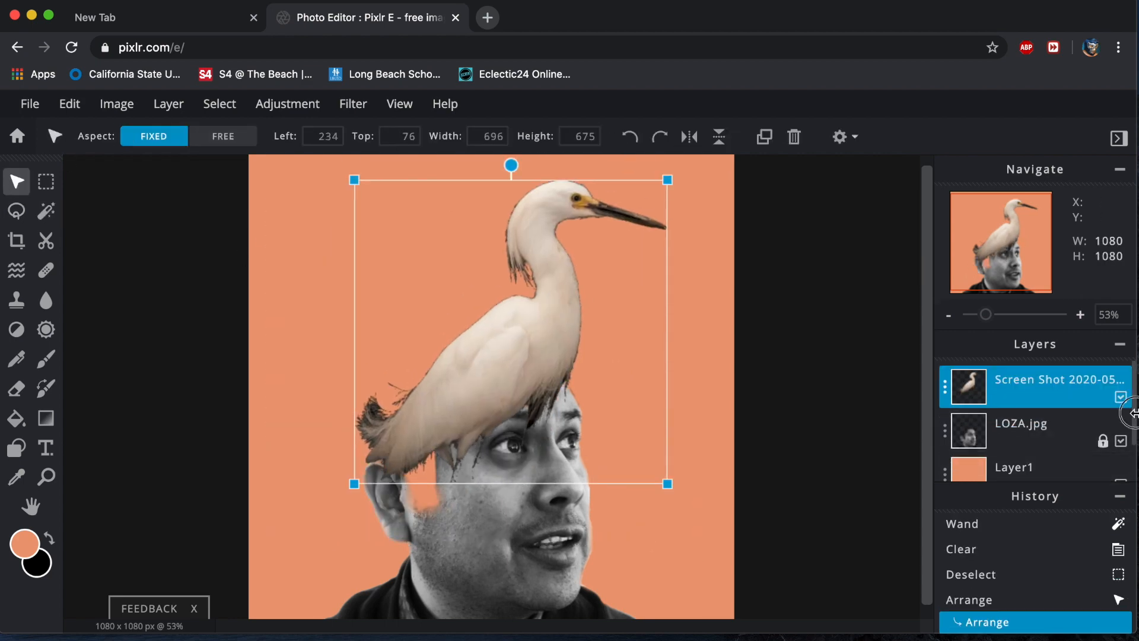
left_click_drag(1130, 412, 1132, 467)
left_click(1066, 476)
Step: Shrink the bird to 375 × 364 px and place it in the canvas's upper right corner
left_click_drag(540, 308, 543, 359)
left_click_drag(666, 238, 605, 297)
left_click_drag(480, 415, 627, 291)
left_click_drag(751, 173, 669, 254)
left_click_drag(599, 320, 655, 236)
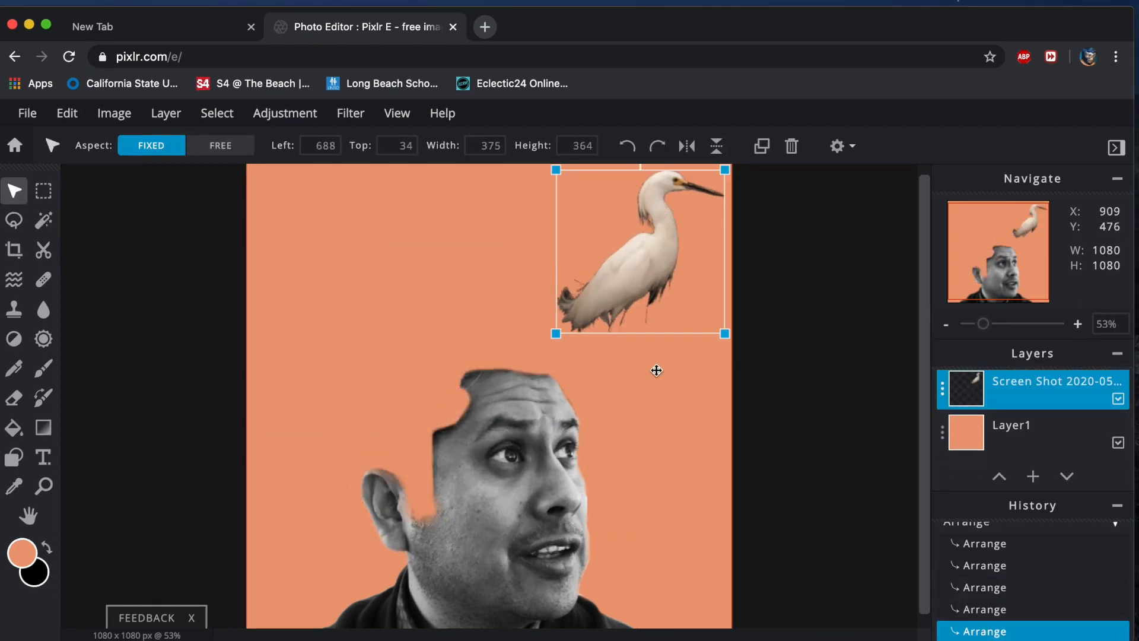
Step: Add the blue succulent image to the collage and move it up and left over the portrait
left_click(656, 372)
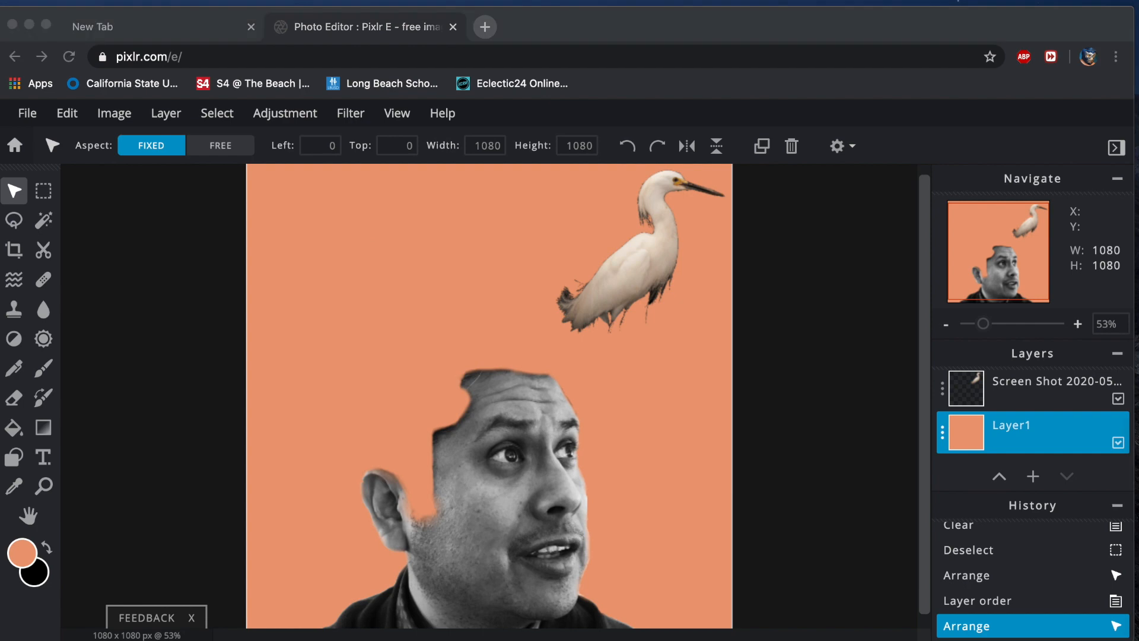
left_click_drag(1136, 380, 509, 326)
left_click(676, 409)
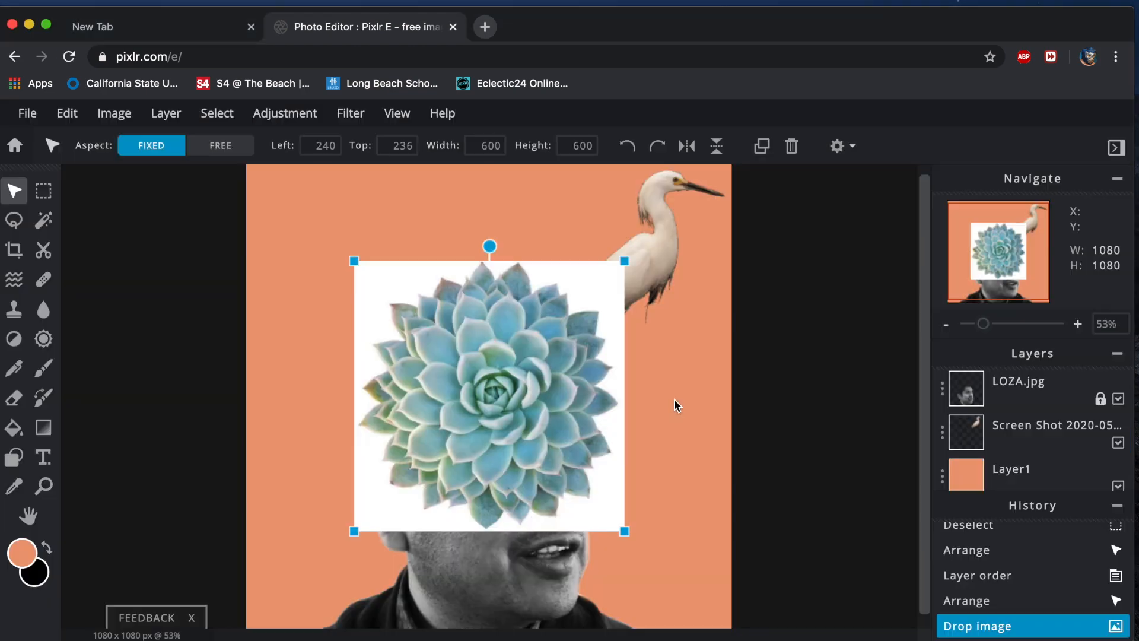
left_click_drag(552, 392, 491, 363)
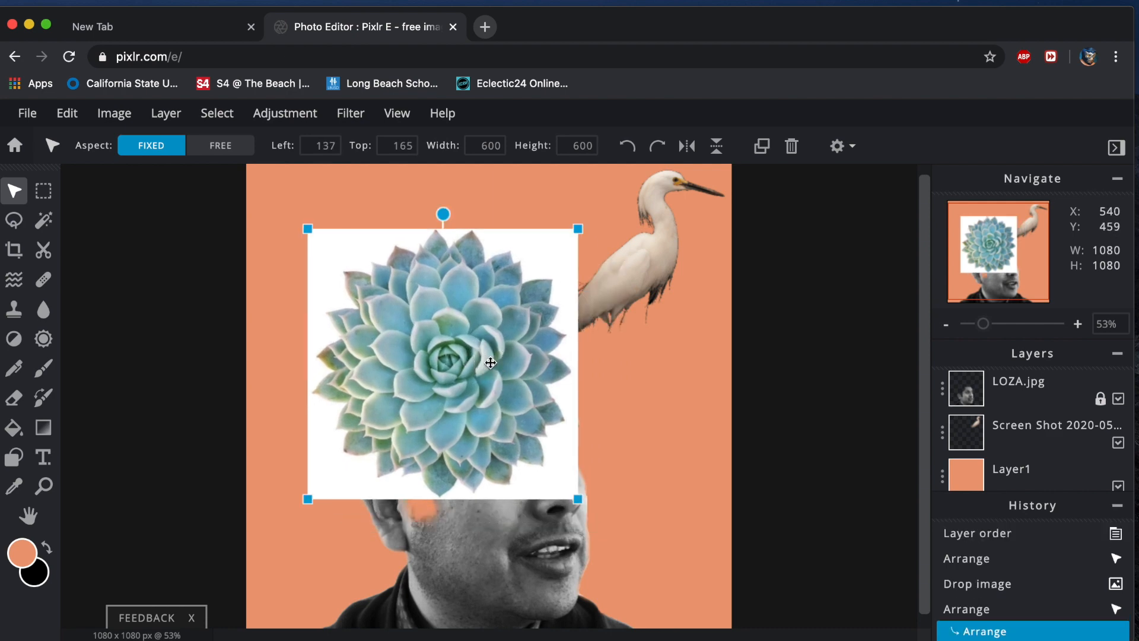
Step: Clear the white background around the blue succulent using the Wand with a feather of 26, and deselect
left_click(43, 220)
left_click(326, 246)
left_click(437, 145)
left_click_drag(295, 174, 337, 173)
key("Delete")
right_click(409, 307)
left_click(429, 364)
Step: Shrink the blue succulent to 264 × 264 px and place it in the canvas's upper left corner
key("v")
left_click_drag(579, 500, 426, 347)
left_click_drag(358, 291, 317, 231)
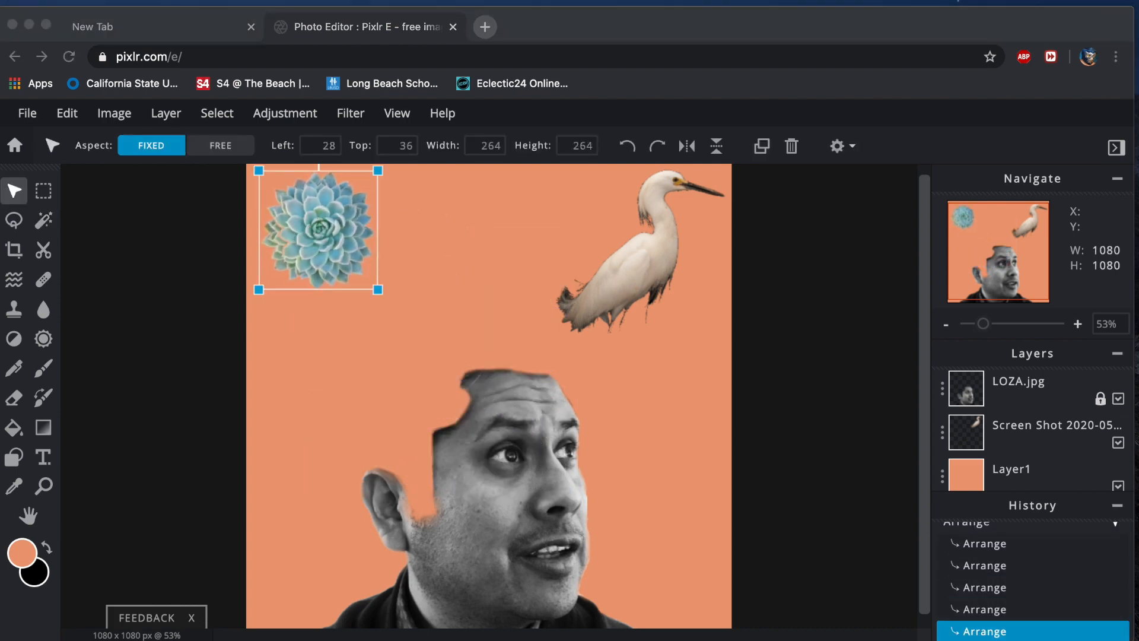
left_click(288, 401)
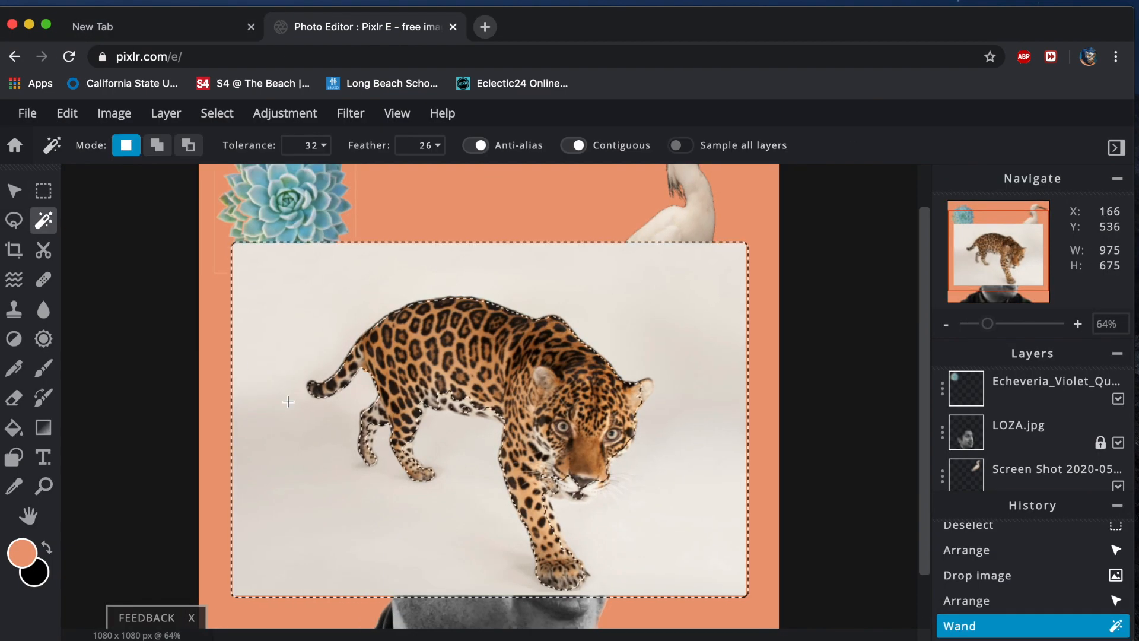
left_click(306, 145)
left_click_drag(225, 174, 183, 174)
right_click(303, 311)
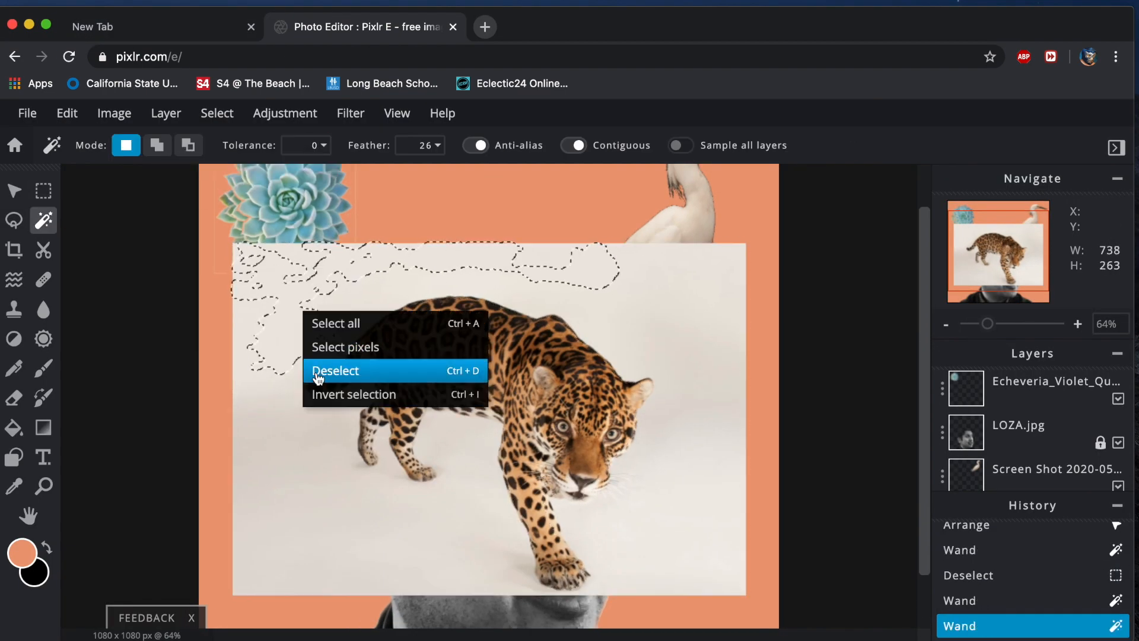
left_click(339, 371)
Step: Clear the pale background around the leopard with the Wand and Lasso, and move the leopard to the canvas's upper middle
left_click(345, 425)
key("Delete")
left_click(13, 220)
mouse_move(343, 406)
left_mouse_down()
mouse_move(572, 298)
mouse_move(353, 420)
left_mouse_up()
key("ctrl+shift+i")
key("Delete")
left_click_drag(504, 416, 516, 233)
Step: Clear the background around the goldfish with the Wand tool and deselect
key("w")
left_click(394, 261)
key("Delete")
key("ctrl+shift+i")
key("Delete")
key("ctrl+z")
key("ctrl+d")
key("e")
Step: Marquee-select and clear the leftover strips beside the goldfish, and place the goldfish on the canvas's left side
left_click(44, 191)
left_click_drag(331, 183, 666, 269)
key("Delete")
key("ctrl+d")
left_click_drag(752, 187, 615, 536)
key("Delete")
left_click(14, 190)
left_click_drag(486, 368, 288, 403)
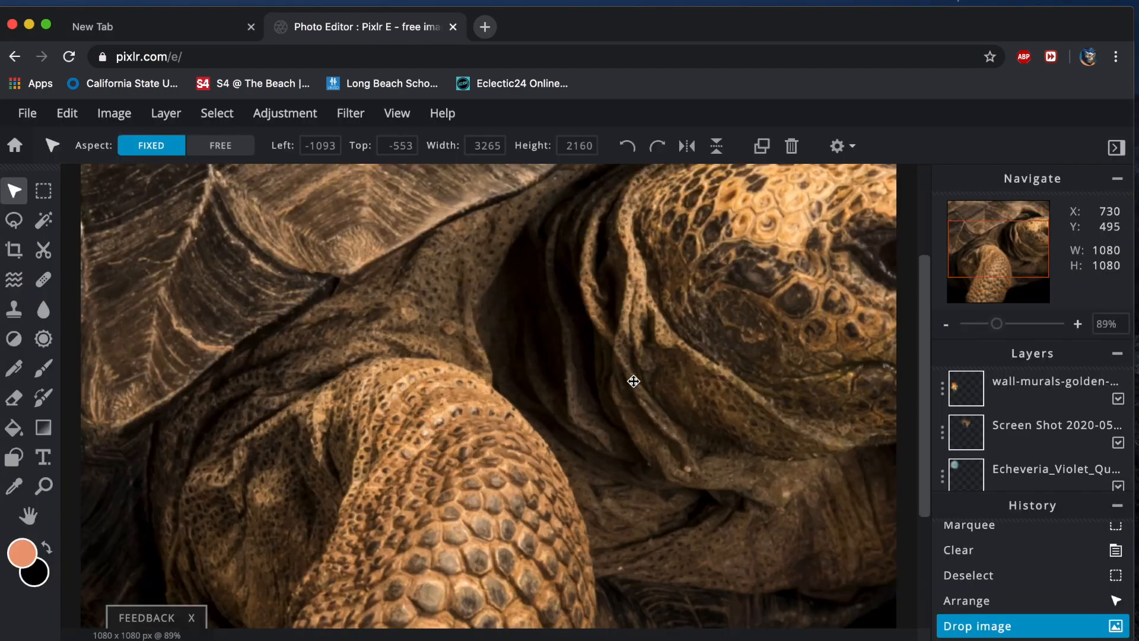
Step: Reposition the tortoise image, clear its dark background with the Wand and deselect
left_click_drag(633, 382, 511, 381)
left_click(43, 220)
left_click(282, 238)
key("Delete")
key("ctrl+d")
Step: Marquee-select and clear the leftover strips along the upper and lower edges of the tortoise image
left_click(43, 190)
key("Delete")
left_click_drag(219, 187, 757, 216)
key("Delete")
left_click_drag(249, 531, 753, 554)
Step: Shrink the tortoise and place it on the canvas's right side below the bird
left_click(14, 190)
left_click_drag(748, 198, 492, 458)
left_click_drag(411, 515, 676, 401)
Step: Resize the pink succulent image, clear its background with the Wand, and marquee-select the leftover strip along its right edge
left_click_drag(59, 250, 115, 249)
left_click(43, 220)
left_click(356, 261)
key("Delete")
left_click(43, 190)
left_click_drag(685, 216, 656, 592)
Step: Shrink the pink succulent and place it in the canvas's lower left area under the goldfish
left_click(14, 190)
left_click_drag(651, 232, 448, 436)
left_click_drag(386, 497, 267, 545)
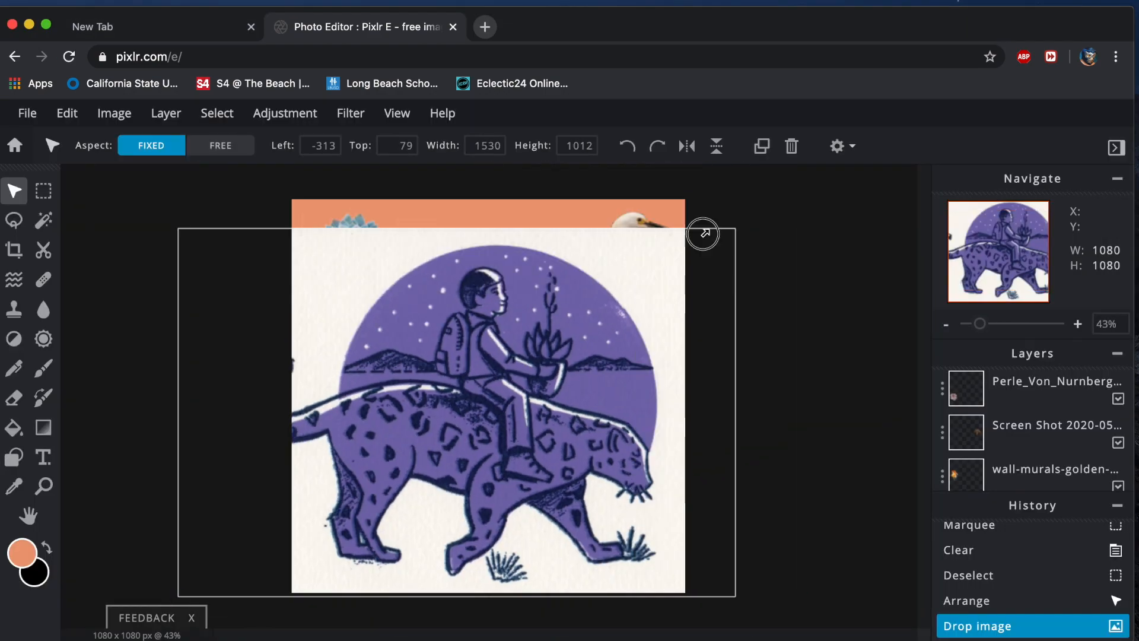
Step: Shrink the purple jaguar-rider illustration, clear its pale background with the Wand and deselect
left_click_drag(701, 231, 600, 407)
left_click(43, 220)
left_click(300, 285)
key("Delete")
right_click(300, 285)
left_click(332, 344)
Step: Marquee-select and clear the leftover strips along the right and lower edges of the jaguar-rider illustration
left_click(44, 191)
left_click_drag(803, 218, 667, 621)
key("Delete")
left_click_drag(285, 587, 682, 553)
key("Delete")
Step: Shrink the jaguar-rider illustration and place it on the canvas's right side below the tortoise
left_click(14, 191)
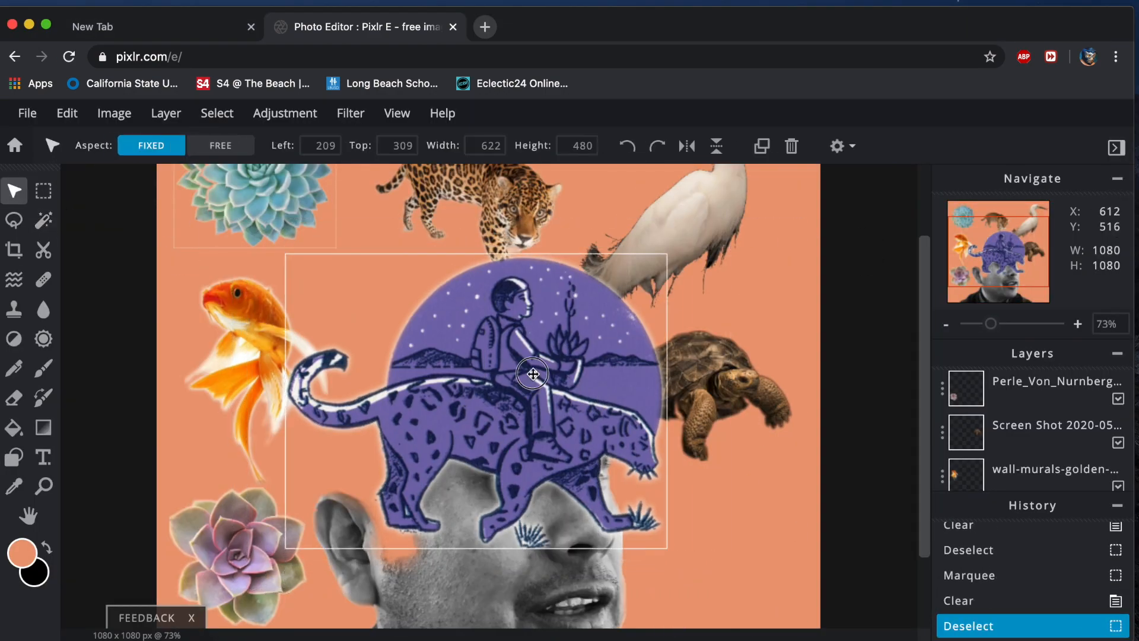
left_click_drag(672, 260, 452, 429)
left_click_drag(370, 486, 727, 531)
key("super+0")
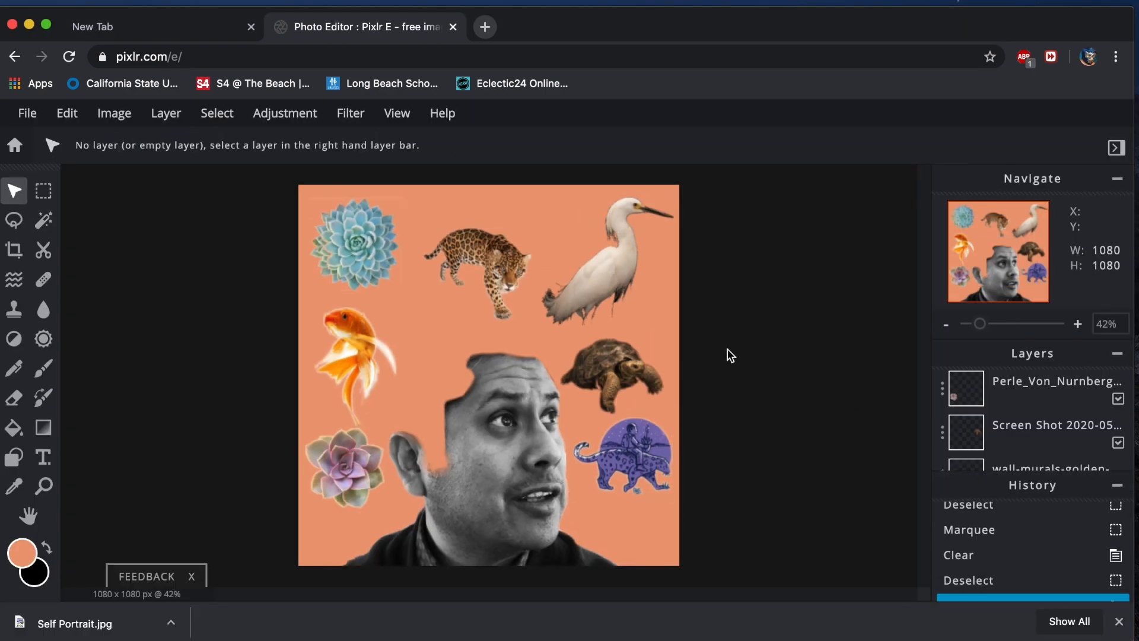
Step: Move the blue succulent over the portrait's ear and send its layer behind the portrait
scroll(462, 380, "up", 1)
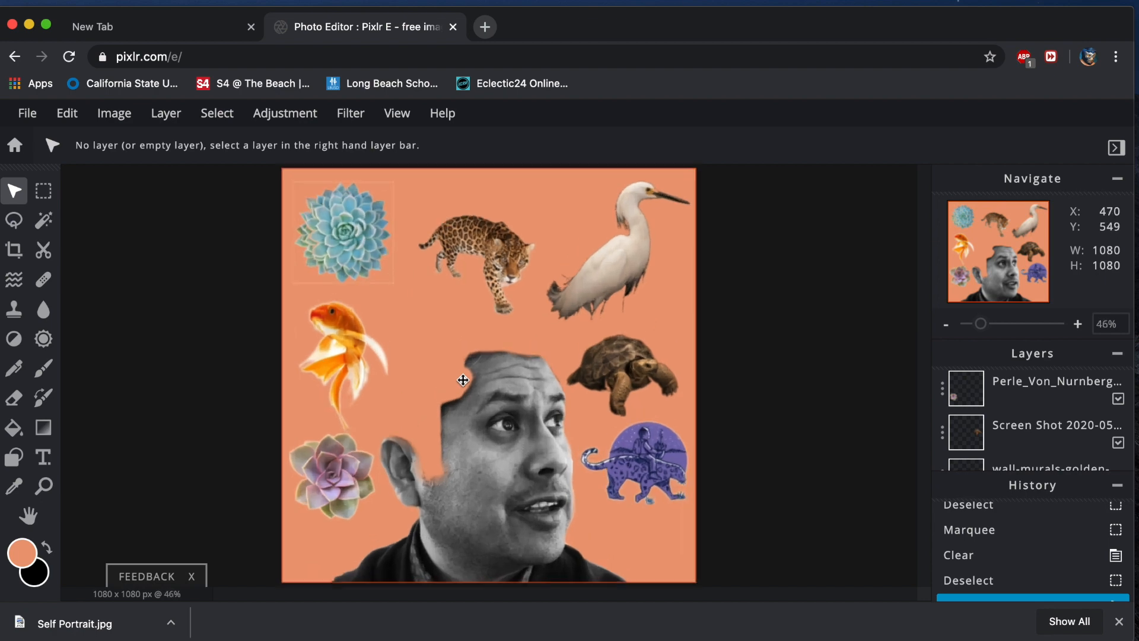
left_click(506, 254)
left_click_drag(354, 242, 437, 435)
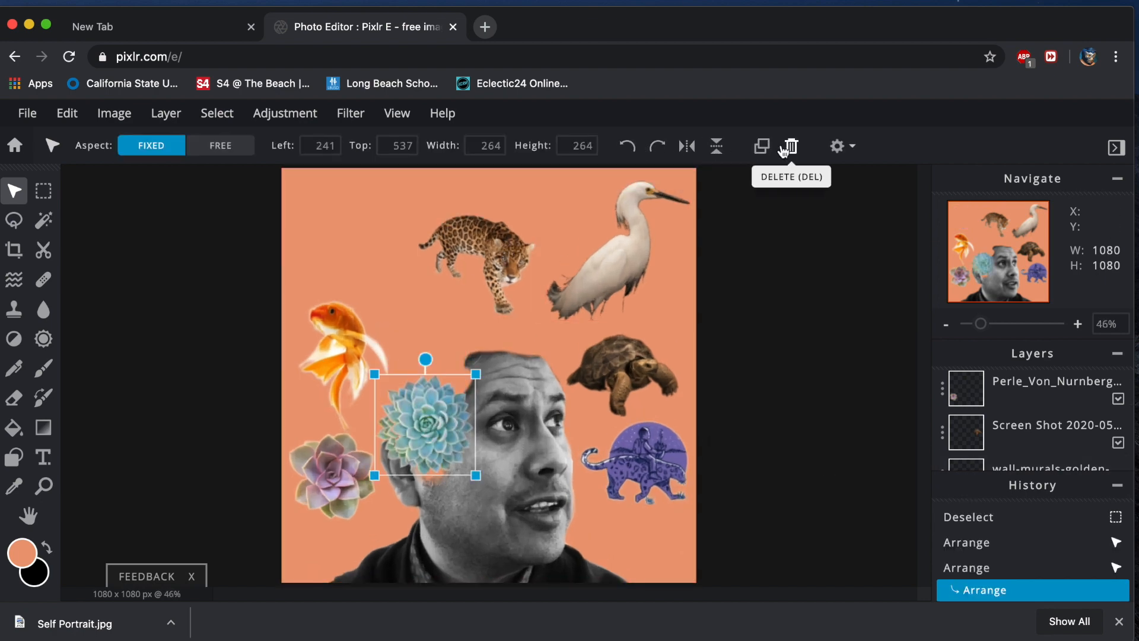
scroll(1044, 415, "down", 5)
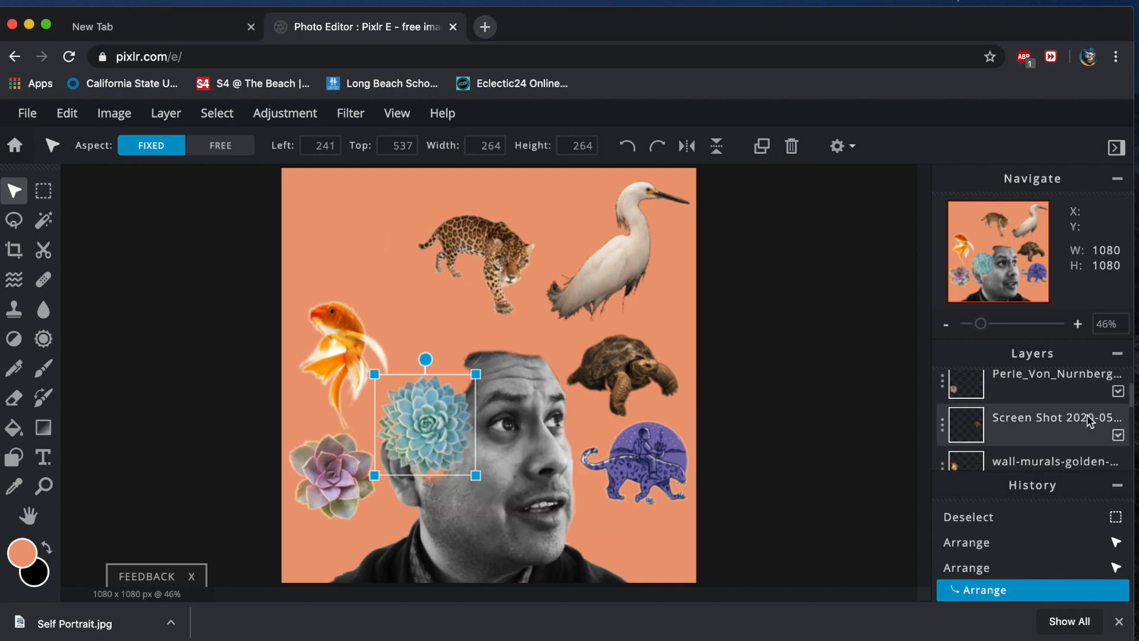
left_click(1066, 458)
Step: Enlarge the blue succulent to 409 × 409 px behind the ear and move the pink succulent onto the temple
left_click_drag(475, 373, 533, 326)
left_click_drag(417, 356, 388, 375)
left_click_drag(323, 478, 433, 388)
Step: Duplicate the blue succulent and move the copy to the canvas's upper left
left_click(415, 449)
left_click(761, 146)
left_click_drag(395, 424, 350, 282)
Step: Recolour the copied succulent with Hue & saturation, setting hue to -130 and saturation to 80 and adjusting the lightness
left_click(350, 112)
left_click(284, 113)
left_click(297, 249)
left_click_drag(735, 271, 623, 270)
left_click_drag(735, 328, 869, 327)
left_click_drag(734, 385, 669, 385)
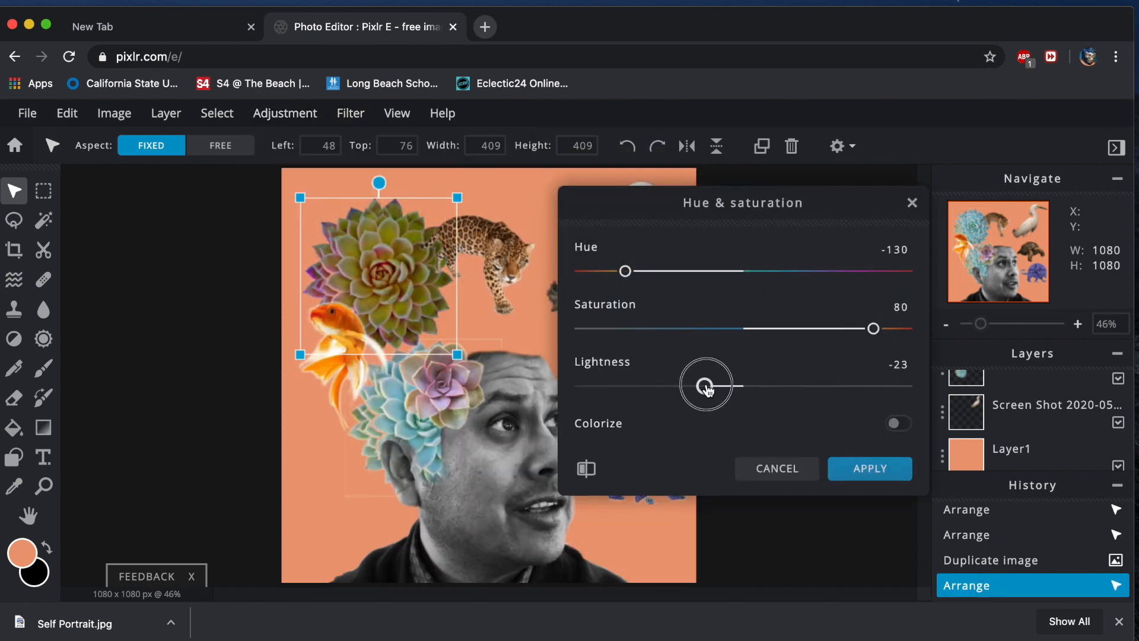
left_click(861, 467)
Step: Lower the copied succulent's temperature and raise its tint with the Temperature & tint adjustment
left_click(285, 113)
left_click(287, 192)
left_click_drag(745, 361, 610, 360)
left_click_drag(745, 419, 836, 420)
left_click(861, 467)
Step: Apply a Brightness & contrast adjustment to the green succulent and move it behind the top of the head
left_click(285, 113)
left_click(315, 167)
left_click_drag(745, 360, 724, 361)
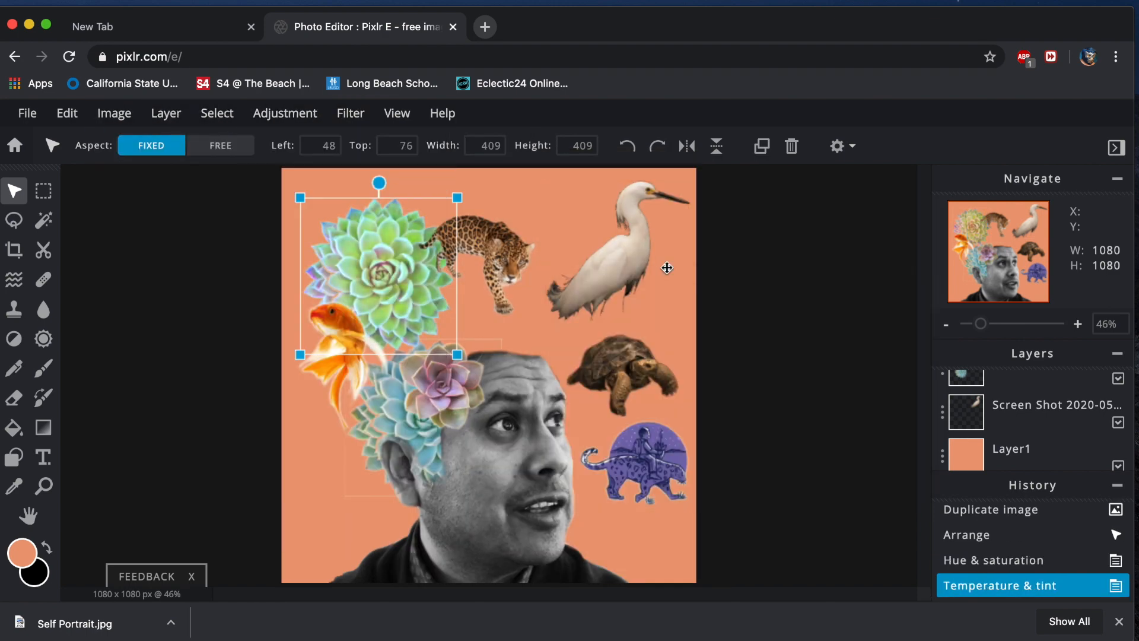
left_click(861, 467)
left_click_drag(368, 264, 493, 347)
Step: Place the leopard on top of the forehead and set its brightness to -3 and contrast to 2
left_click_drag(484, 235, 509, 323)
left_click(270, 116)
left_click(315, 167)
left_click_drag(823, 276, 821, 291)
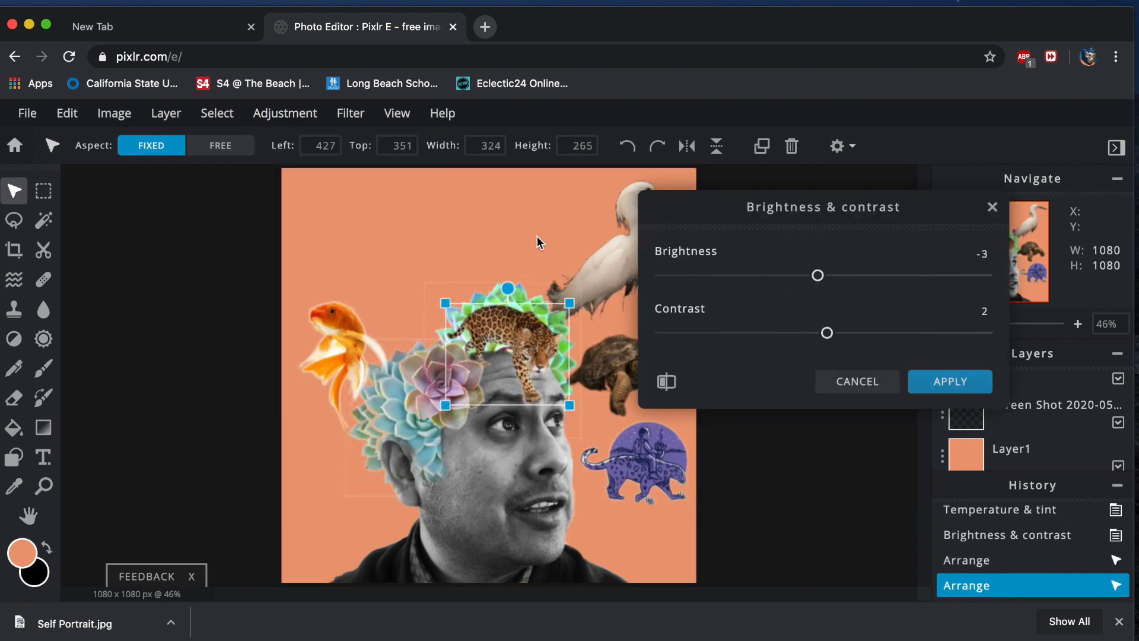
Step: Duplicate the green succulent up and to the left, and set the copy's brightness to -2 and contrast to -8
left_click(525, 253)
left_click_drag(541, 295, 484, 274, "alt")
left_click(296, 118)
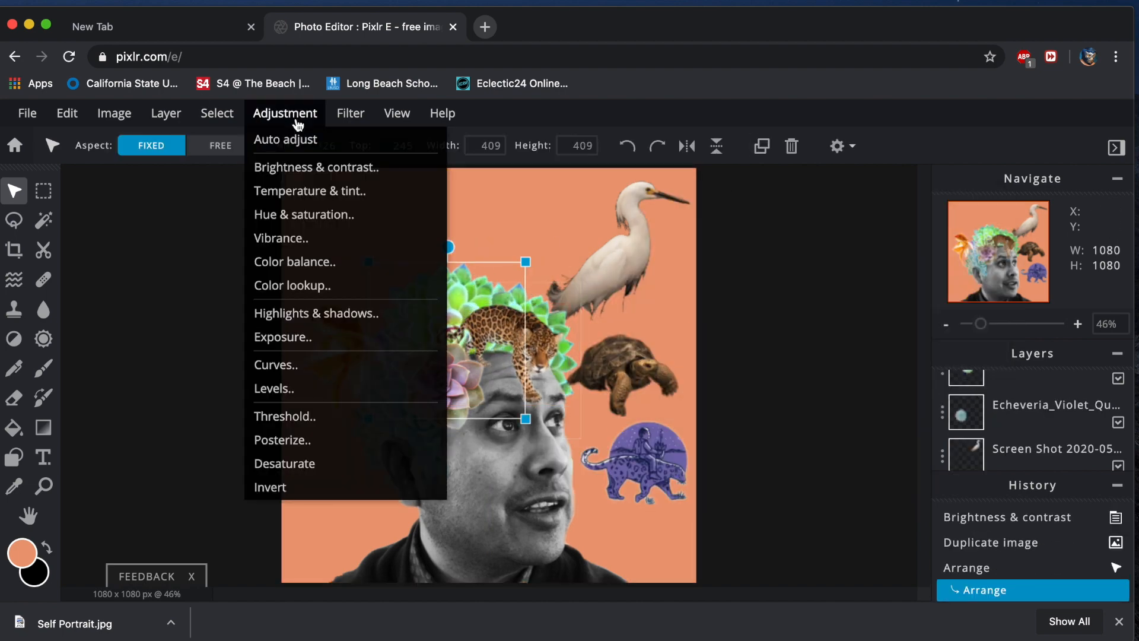
left_click(315, 168)
left_click_drag(823, 320, 819, 321)
left_click_drag(823, 377, 847, 386)
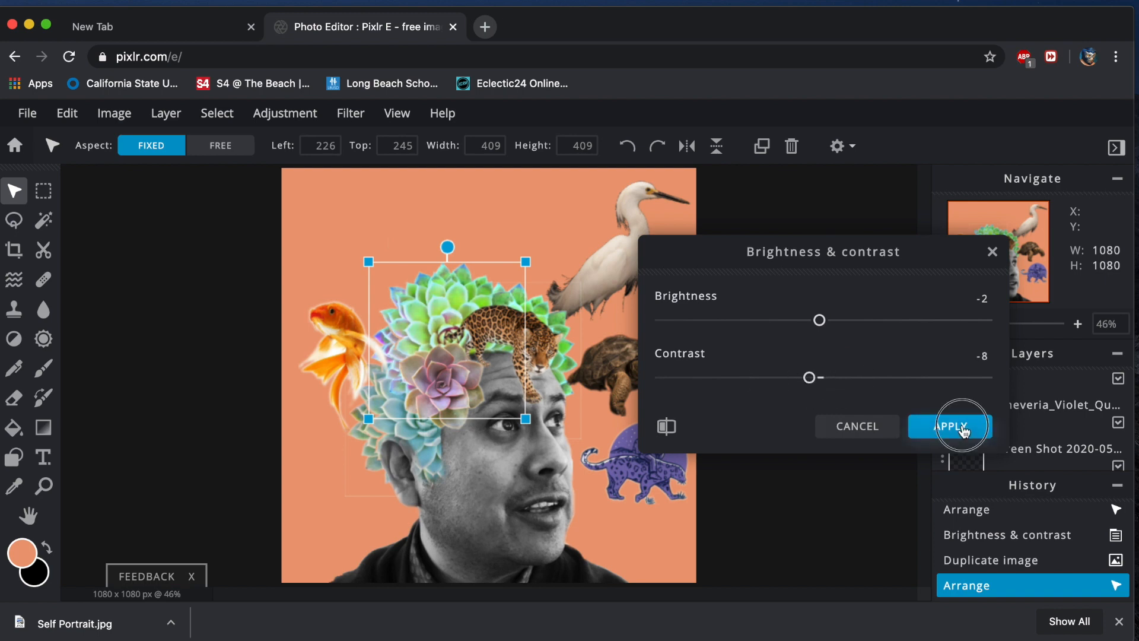
left_click(949, 426)
Step: Add a black drop shadow to the copied green succulent with opacity 40 and a horizontal offset of 20
left_click(285, 113)
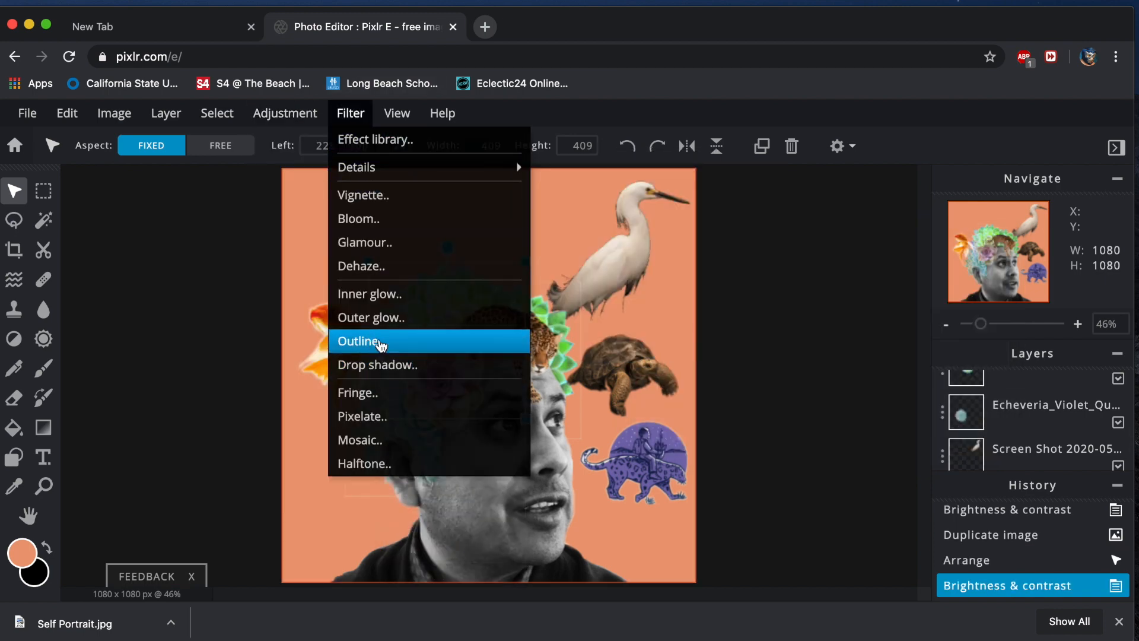
left_click(422, 361)
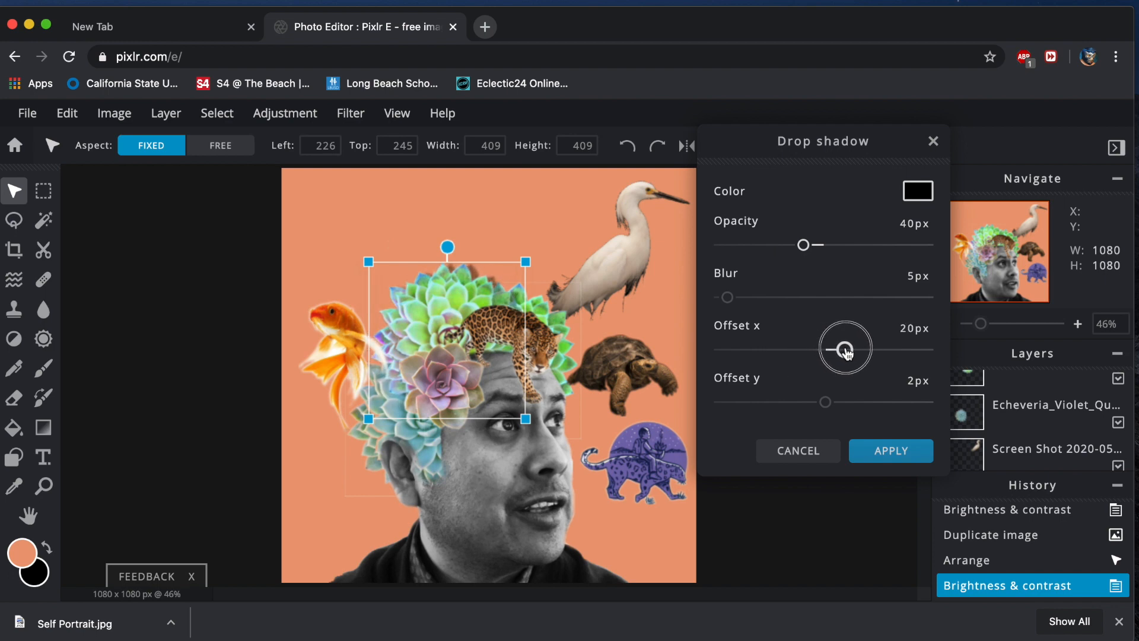
left_click(891, 451)
Step: Arrange the bird behind the leopard, the goldfish over the temple, the pink succulent beside the blue one, and the tortoise atop the green succulents
left_click_drag(409, 257, 426, 319)
left_click_drag(631, 249, 656, 198)
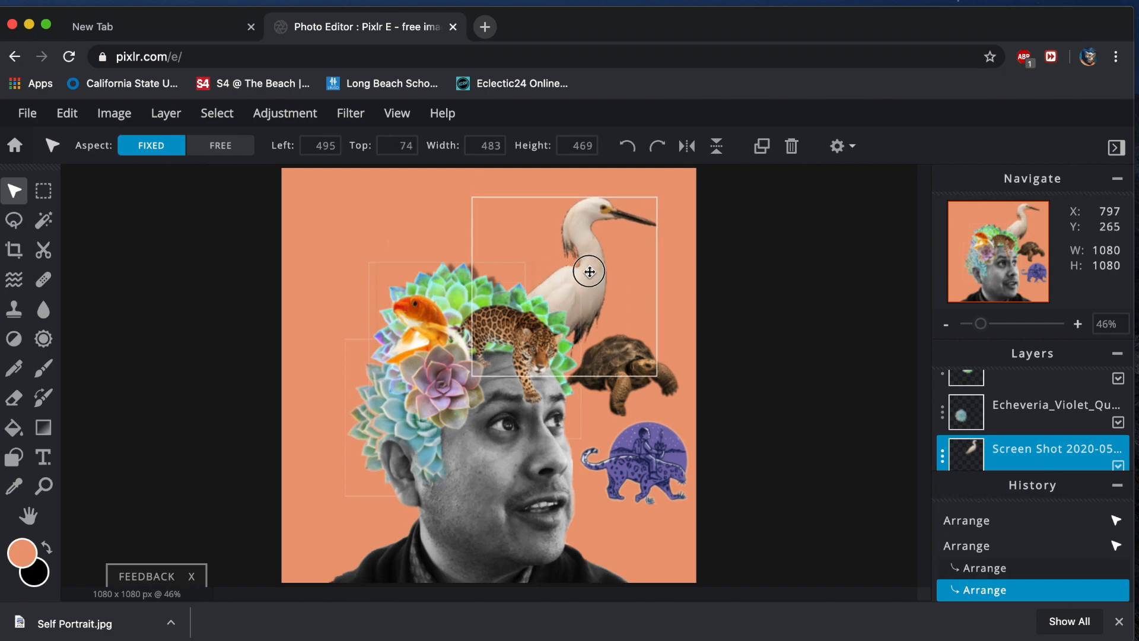
left_click(462, 337)
left_click_drag(462, 337, 415, 367)
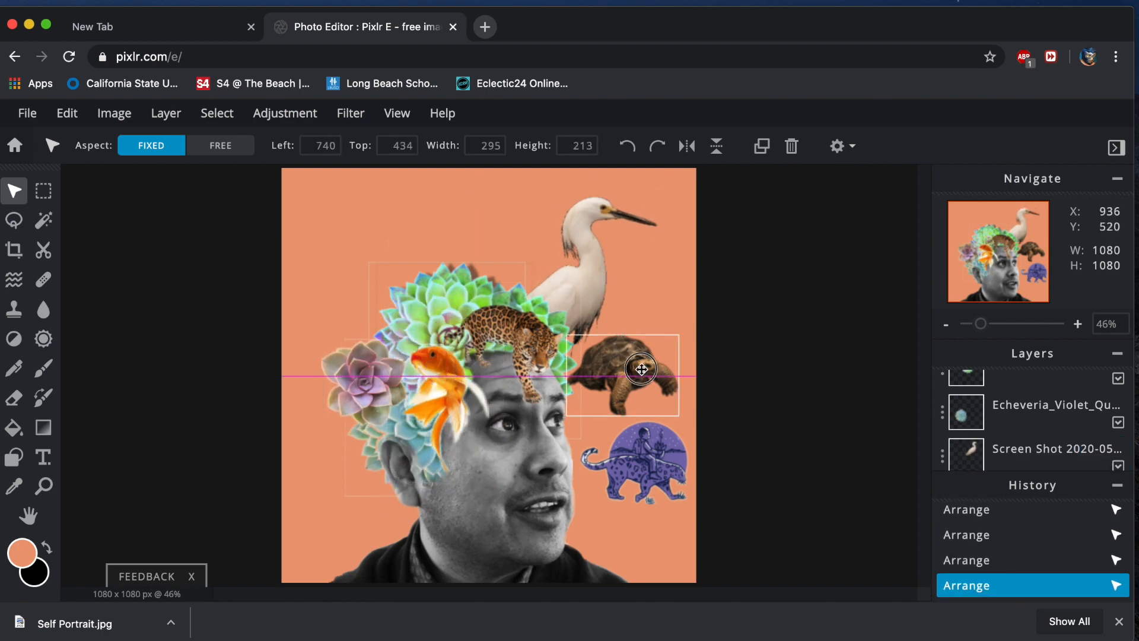
left_click_drag(649, 365, 503, 277)
Step: Duplicate the bird, flip it horizontally behind the head's left side, and put the pink succulent, shrunk to 140 × 141 px, on its head
left_click(584, 249)
left_click(761, 145)
left_click(686, 145)
left_click_drag(391, 261, 361, 286)
left_click_drag(362, 371, 373, 247)
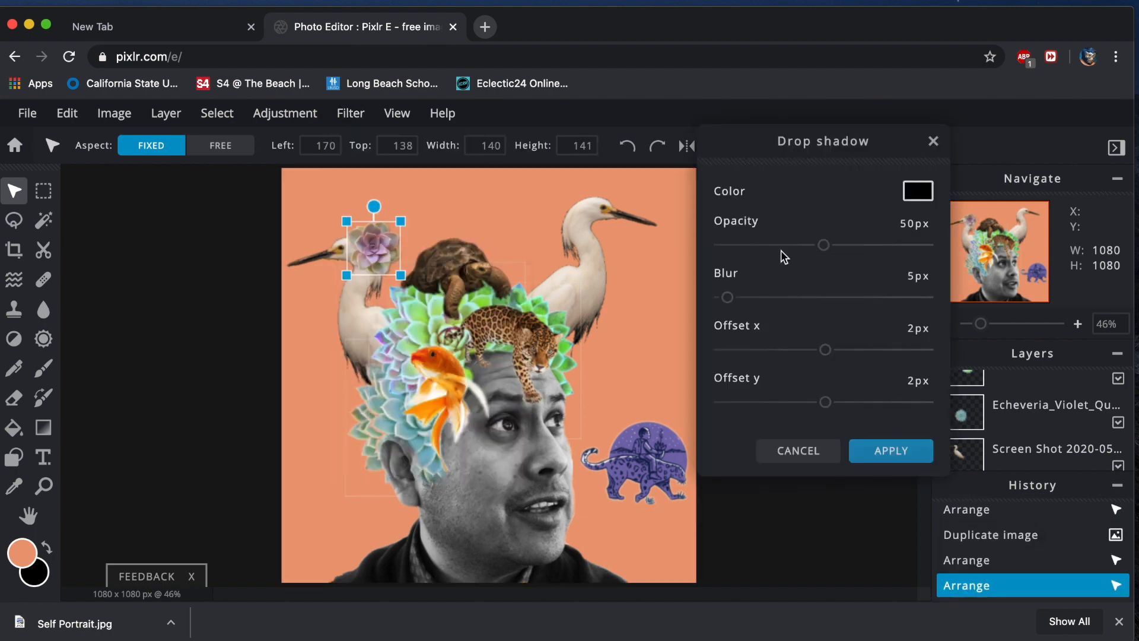
Step: Place the tortoise on the shoulder beside the neck, and set its hue to -11 and saturation to -38
left_click_drag(474, 278, 389, 538)
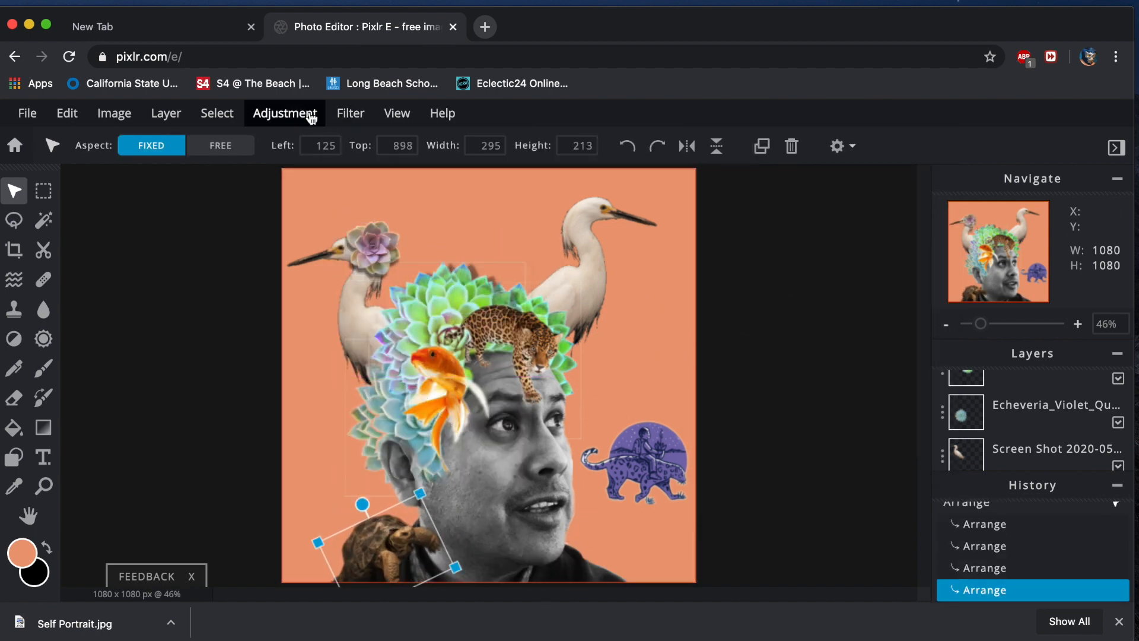
left_click(285, 113)
left_click(285, 184)
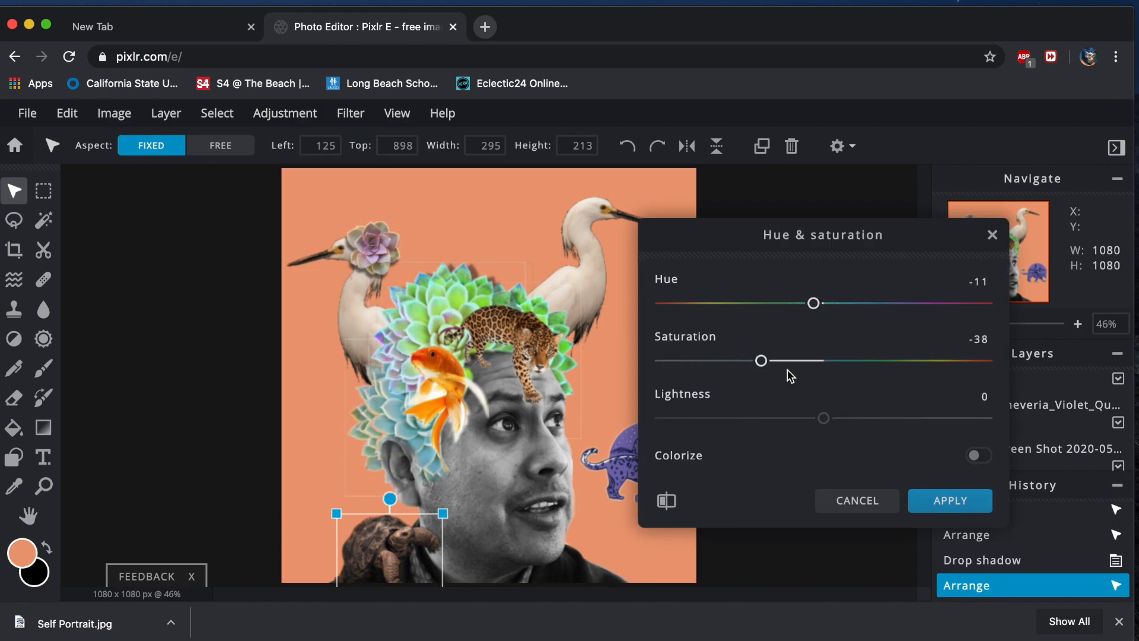
left_click(949, 500)
Step: Try the Halftone filter on the tortoise
left_click(351, 113)
left_click(361, 532)
left_click_drag(669, 323, 807, 326)
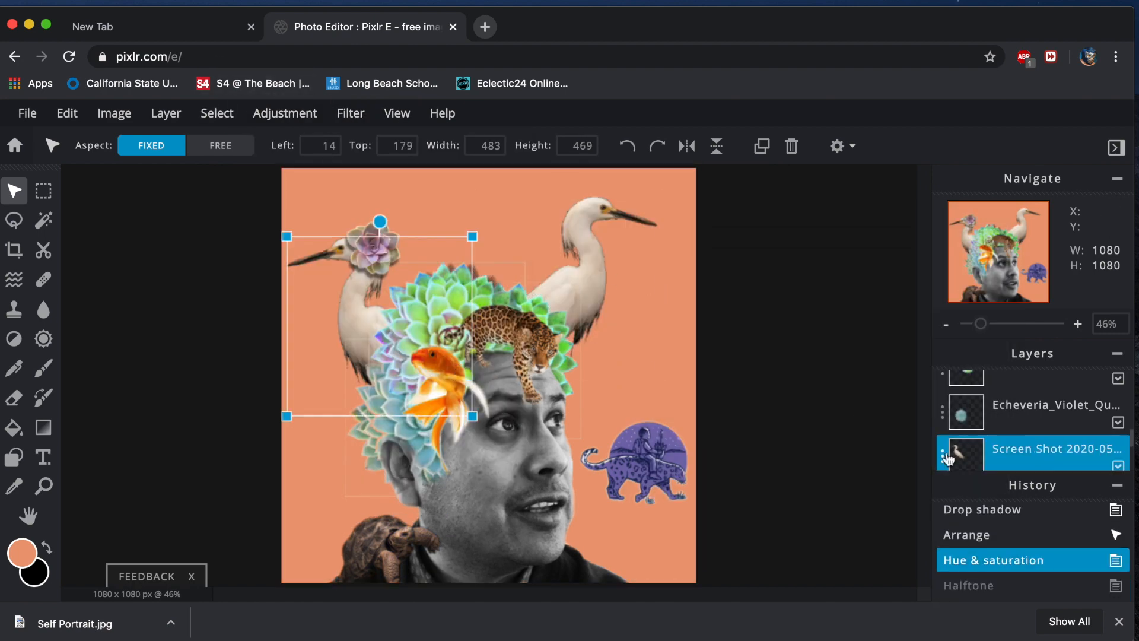
Step: Set the blend mode of both birds to Screen and move them slightly closer to the head
left_click(942, 455)
left_click(842, 364)
left_click(783, 389)
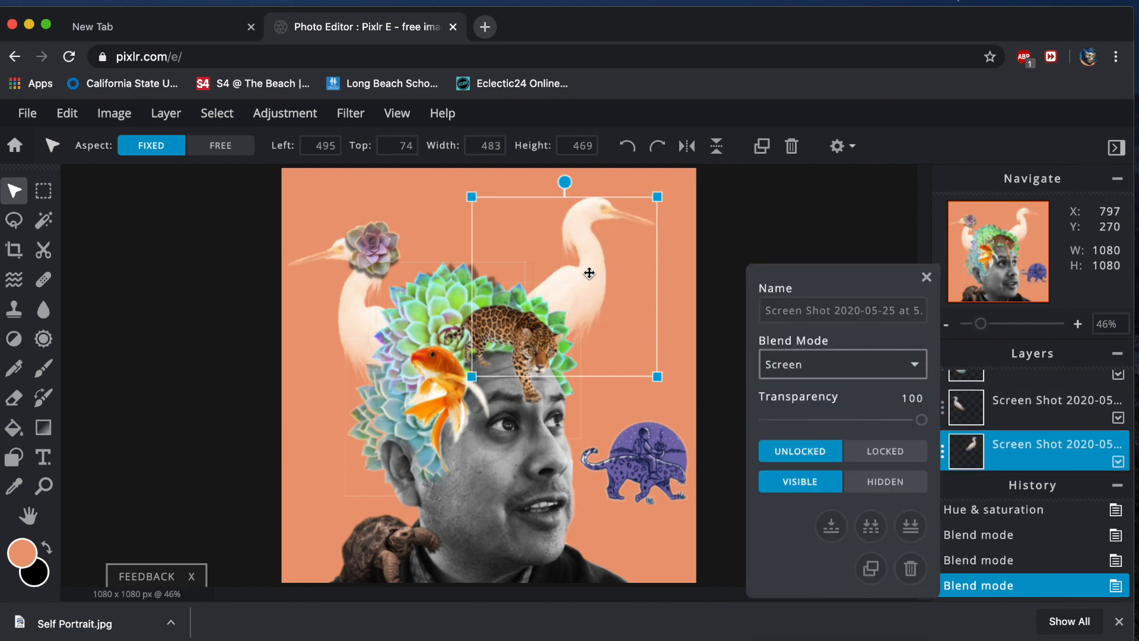
left_click_drag(589, 272, 572, 290)
left_click_drag(362, 249, 409, 247)
Step: Arrange the spiky green plants between the birds, the goldfish above the succulents, and the purple illustration over the ear
scroll(1037, 404, "up", 5)
left_click(798, 400)
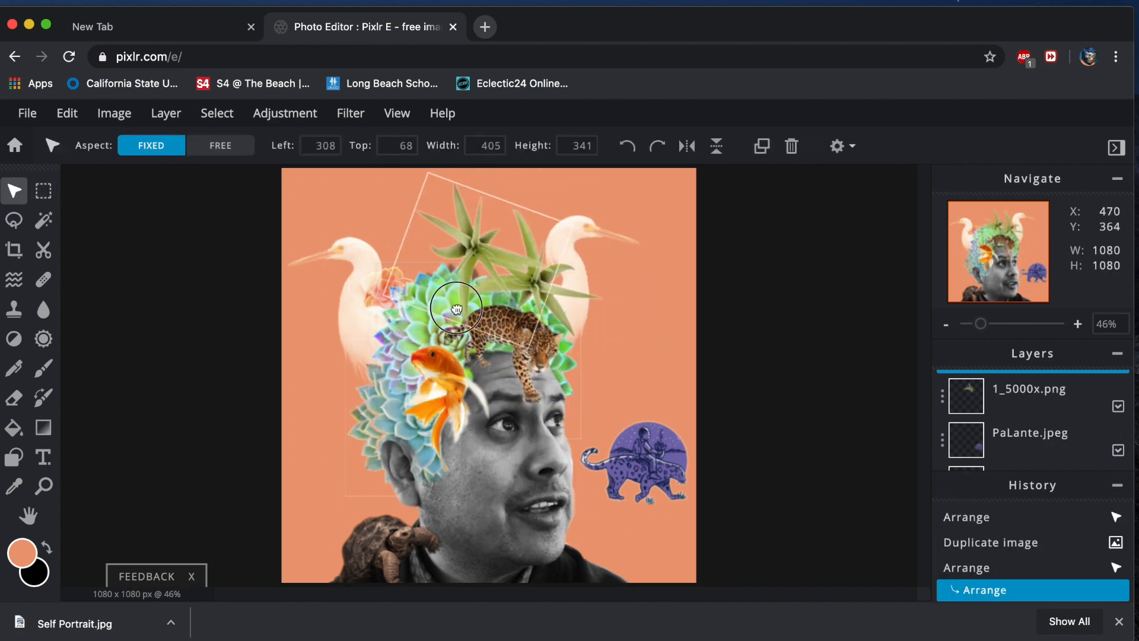
left_click(876, 450)
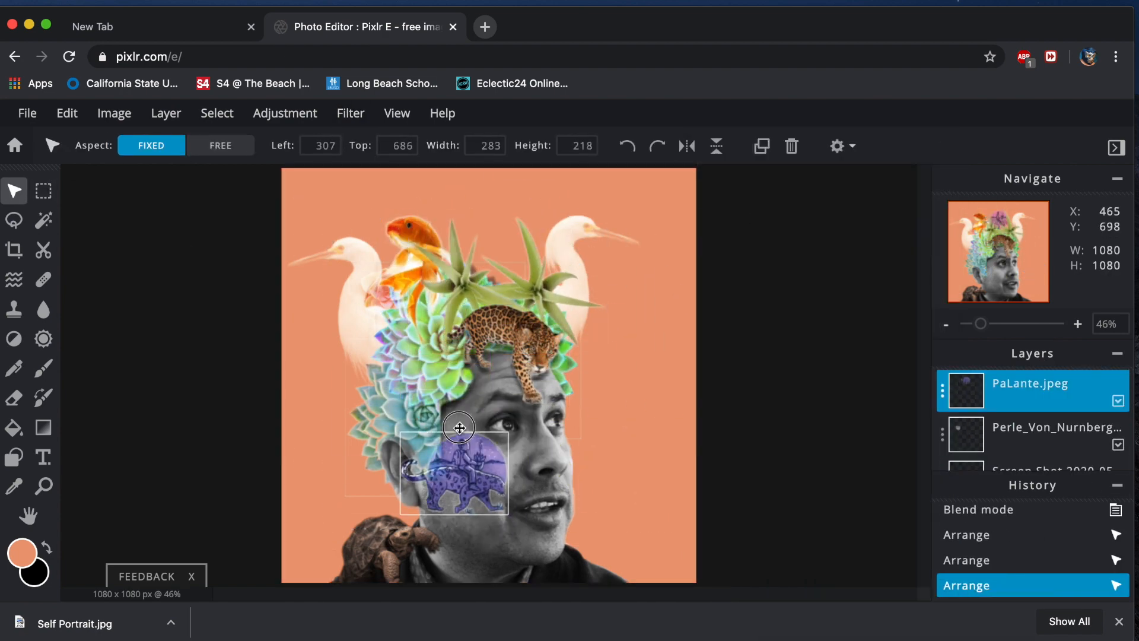
left_click(962, 402)
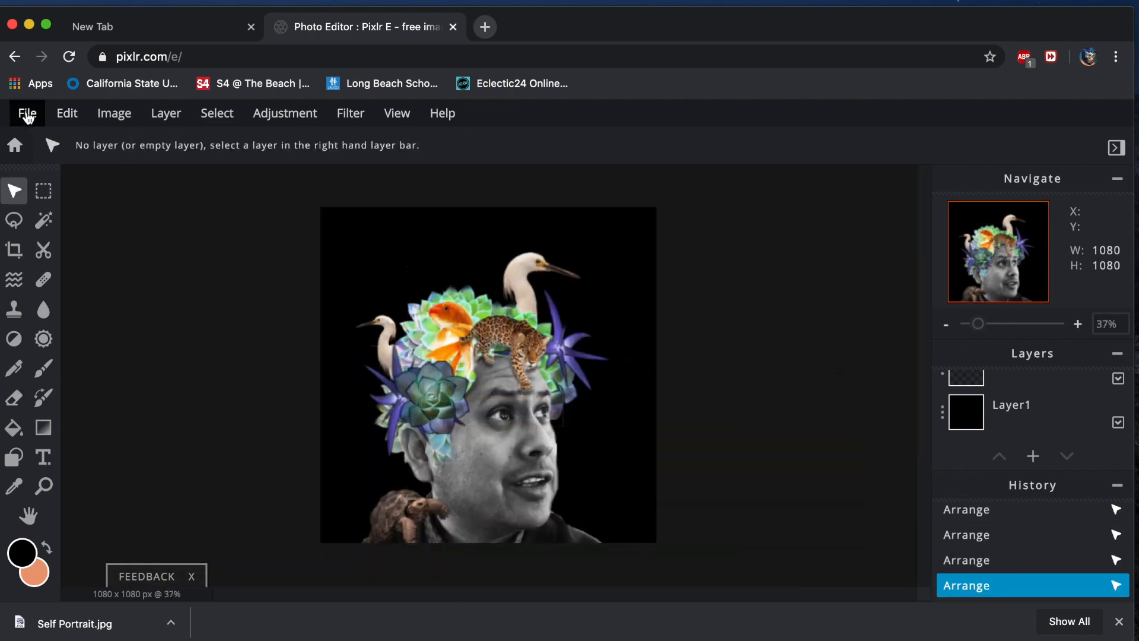
Step: Export the collage as a high-quality JPG at 90% and save it as Self Portrait1 in the Self portrait folder
left_click(27, 115)
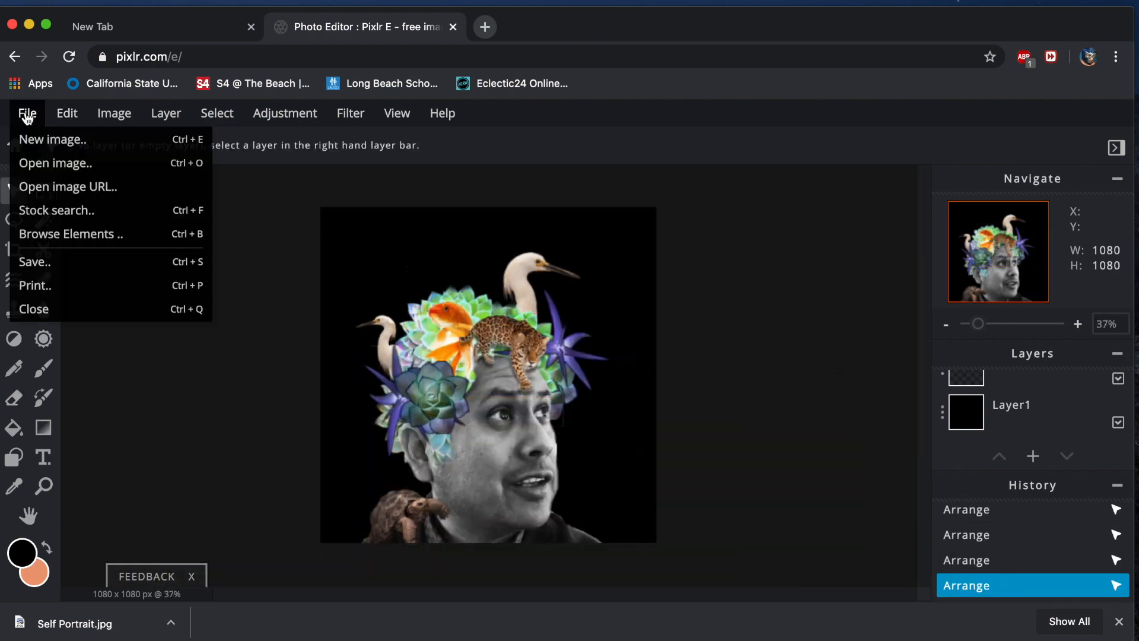
left_click(71, 259)
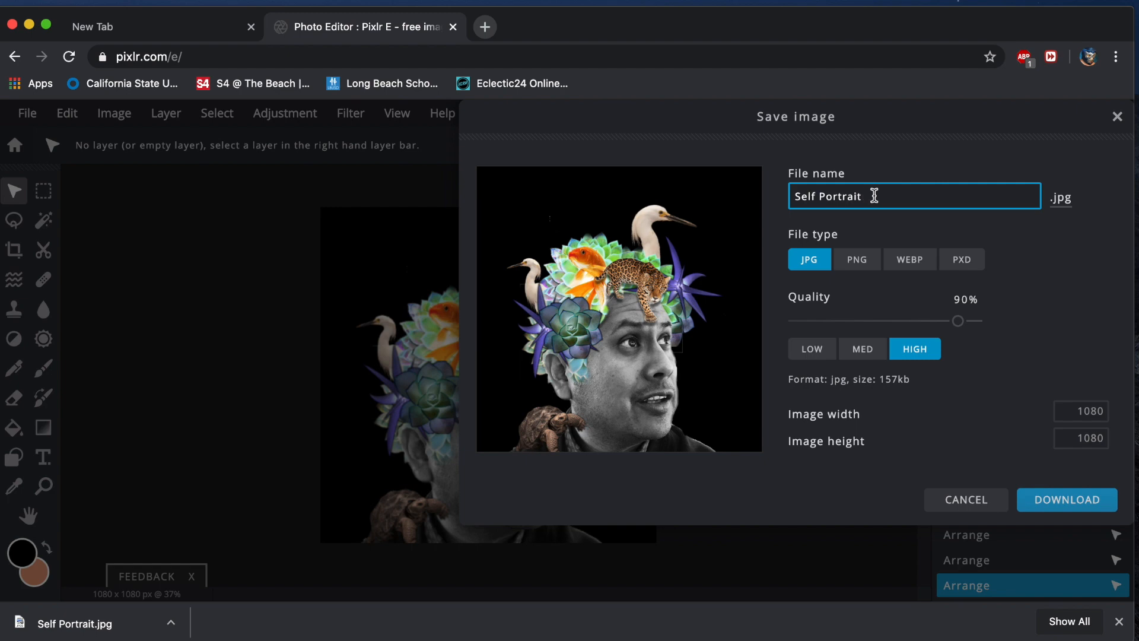
left_click(1088, 502)
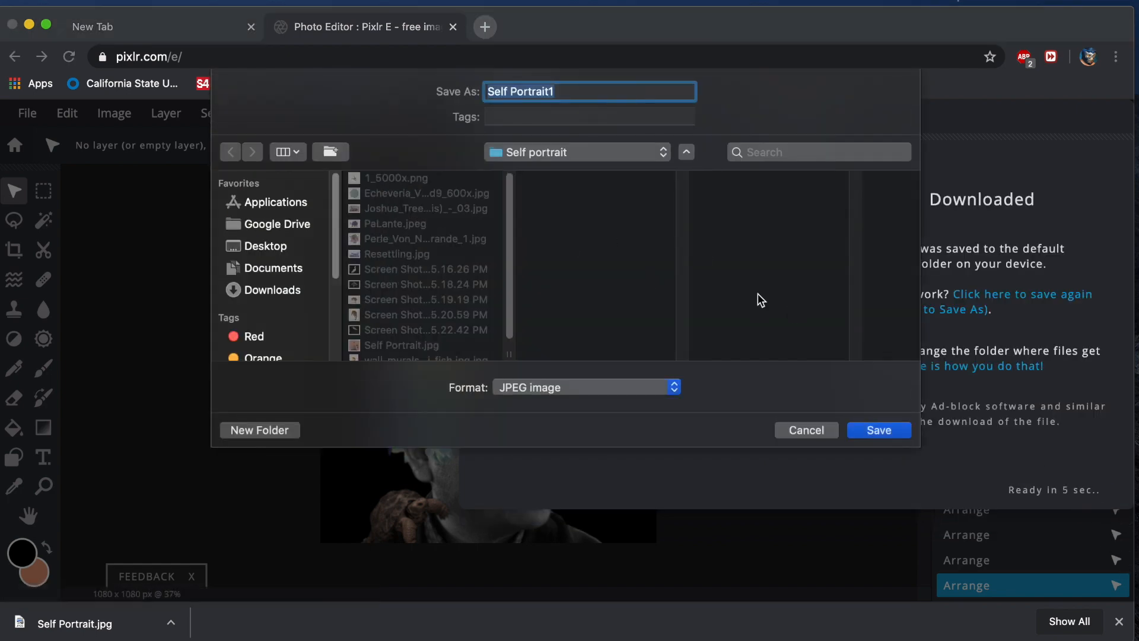
left_click(885, 428)
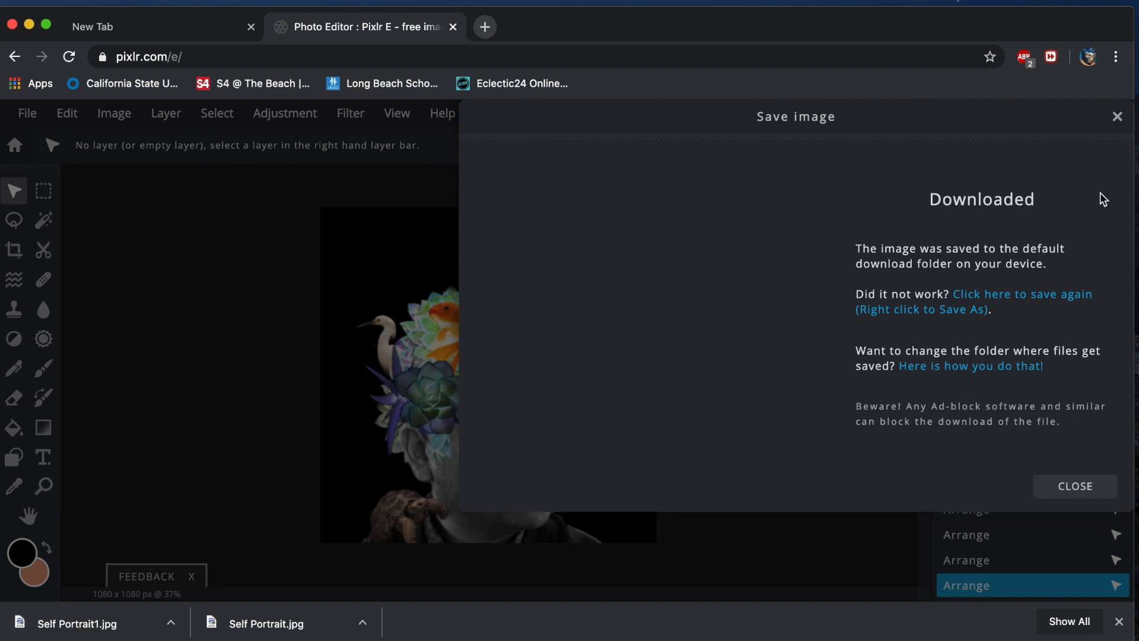
left_click(1106, 492)
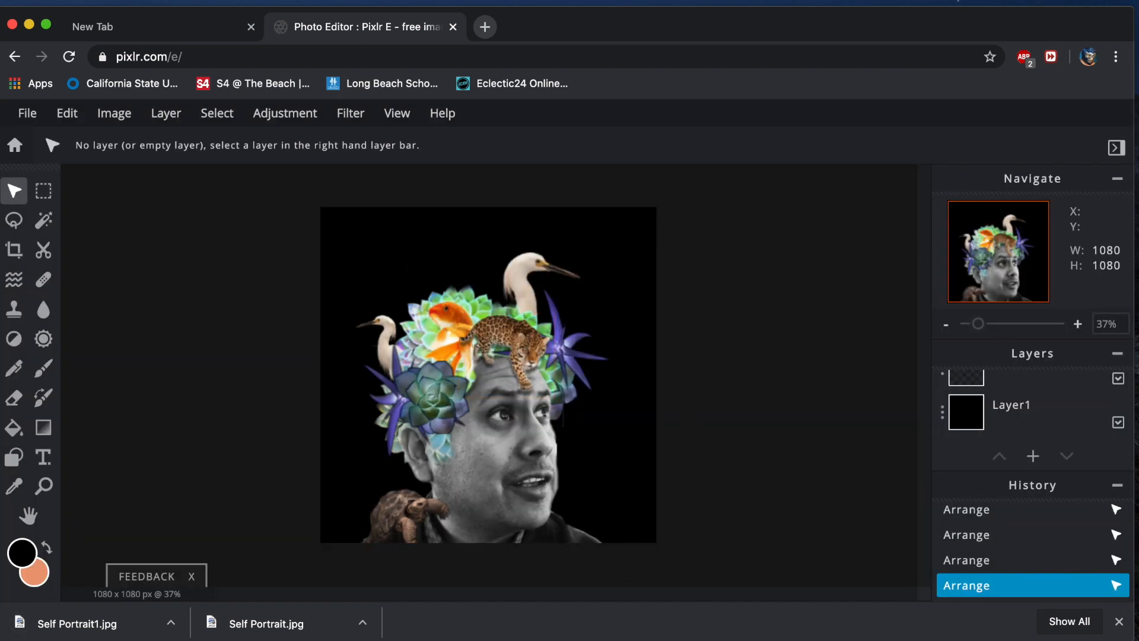